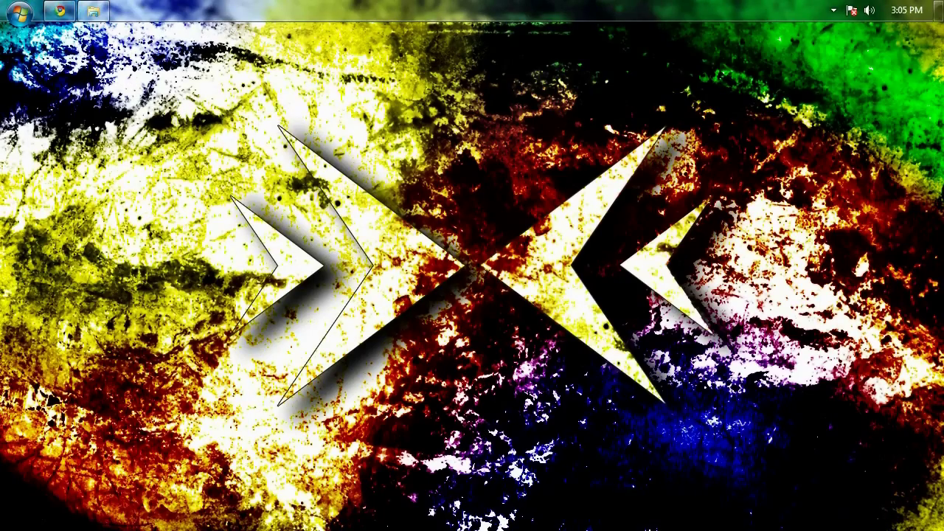
- Start Adobe Photoshop CS5 from its taskbar icon
{"action": "mouse_move", "coordinate": [219, 519]}
{"action": "left_click", "coordinate": [219, 480]}
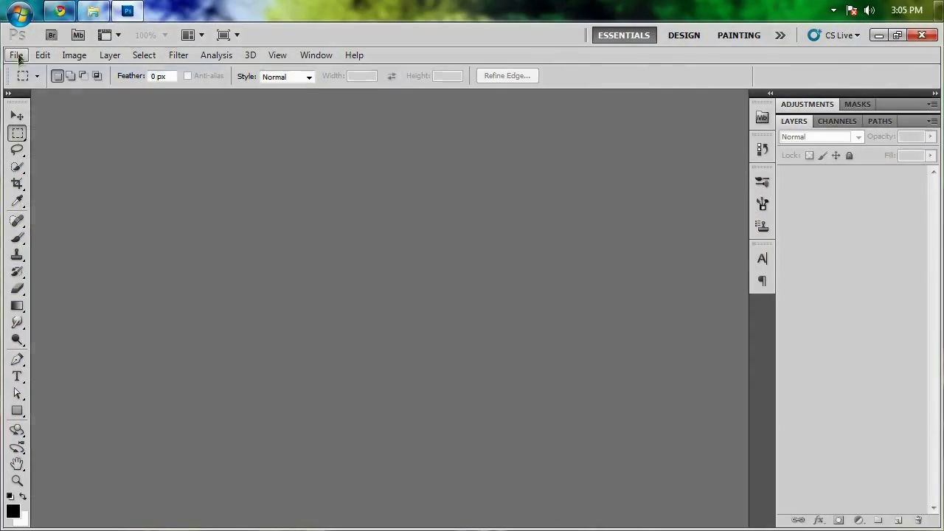
- Create a new 1280 × 720 pixel, 72 ppi document with a white background
{"action": "left_click", "coordinate": [16, 55]}
{"action": "left_click", "coordinate": [88, 73]}
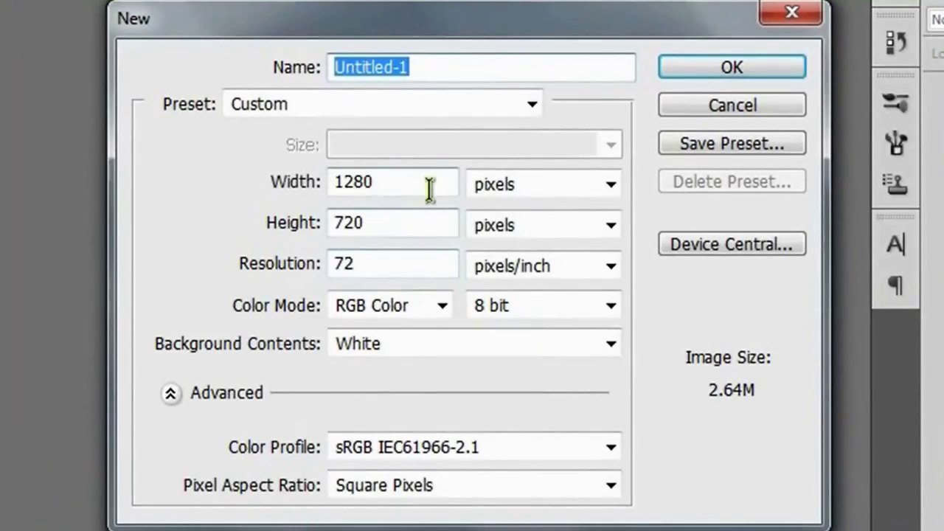
{"action": "left_click", "coordinate": [426, 181]}
{"action": "double_click", "coordinate": [426, 182]}
{"action": "double_click", "coordinate": [421, 219]}
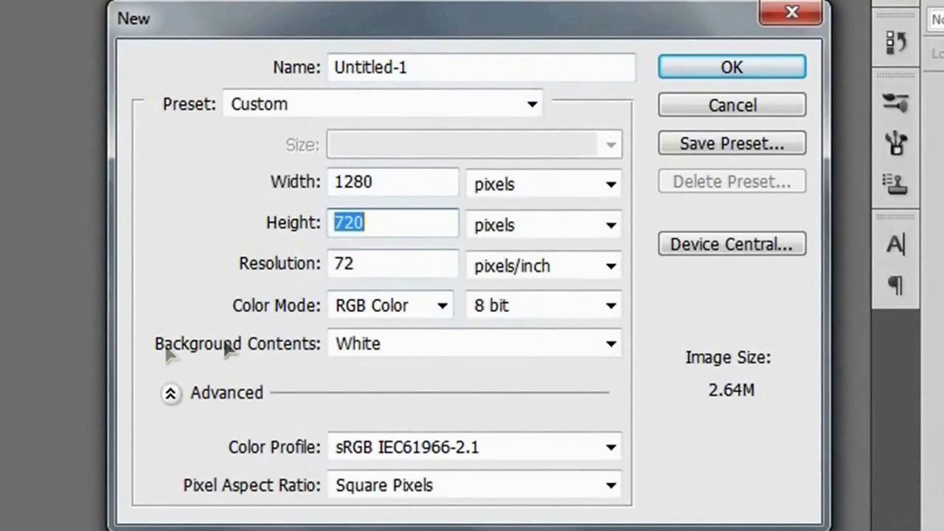
{"action": "left_click", "coordinate": [415, 343]}
{"action": "left_click", "coordinate": [411, 368]}
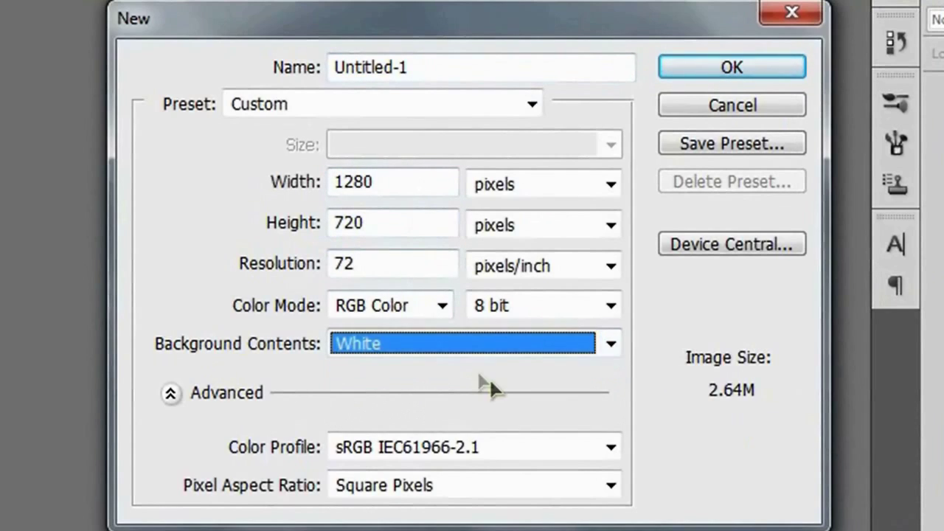
{"action": "left_click", "coordinate": [738, 72]}
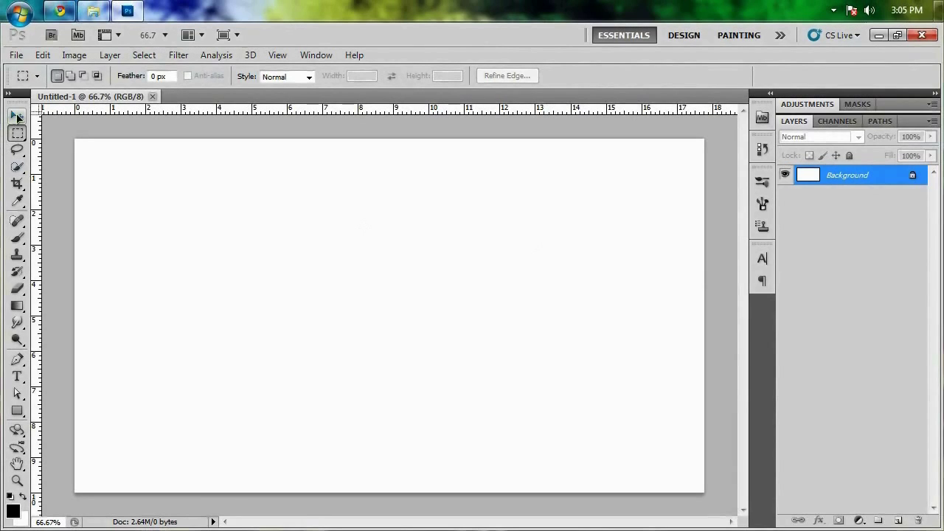
{"action": "left_click", "coordinate": [17, 116]}
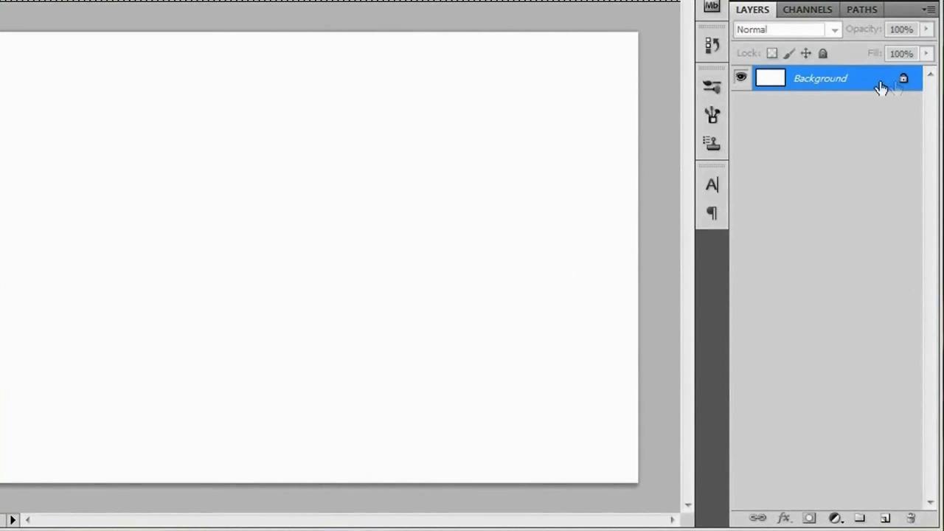
- Rename the Background layer to BG
{"action": "double_click", "coordinate": [880, 87]}
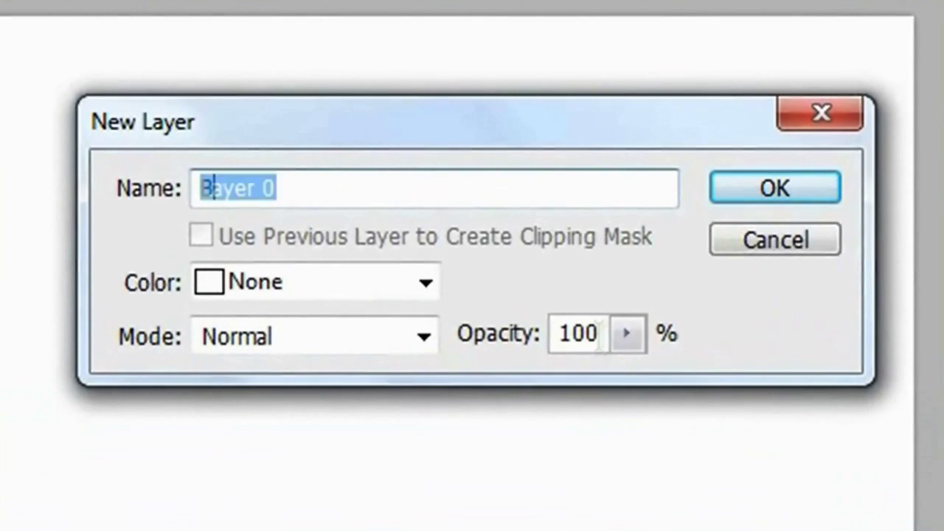
{"action": "type", "text": "BG"}
{"action": "key", "text": "Return"}
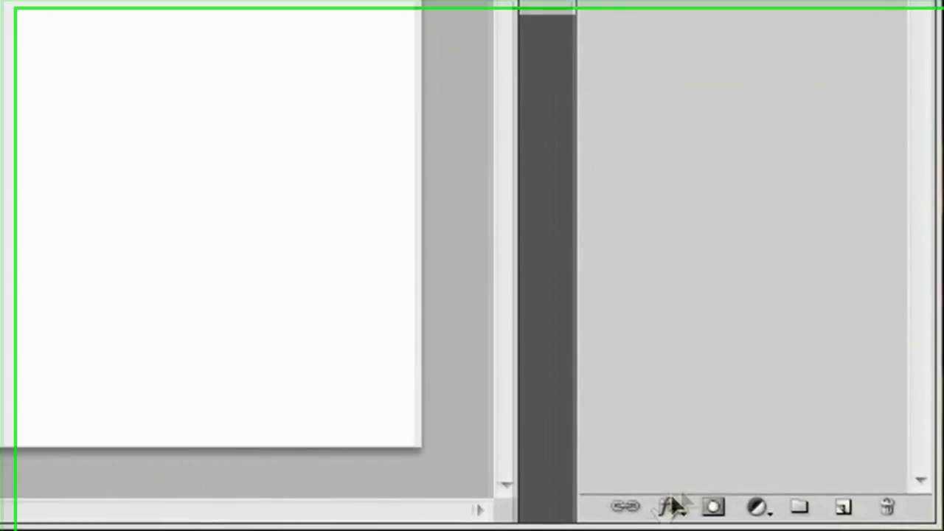
- Add a black-to-white Gradient Overlay at 25% opacity to the BG layer
{"action": "left_click", "coordinate": [670, 506]}
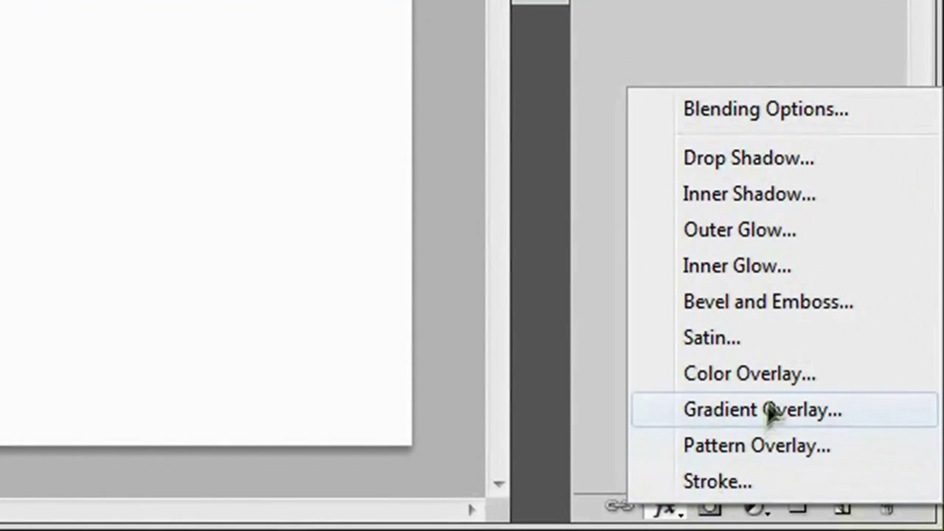
{"action": "left_click", "coordinate": [879, 416]}
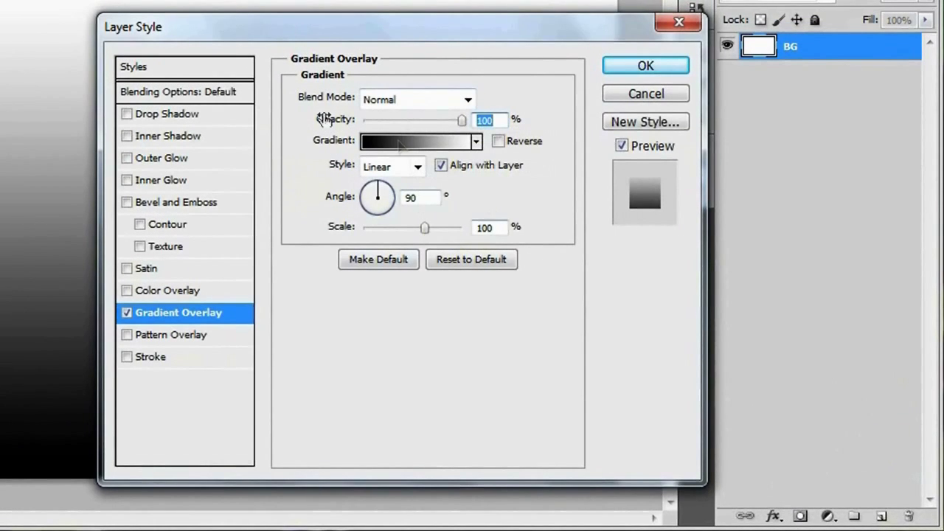
{"action": "type", "text": "25"}
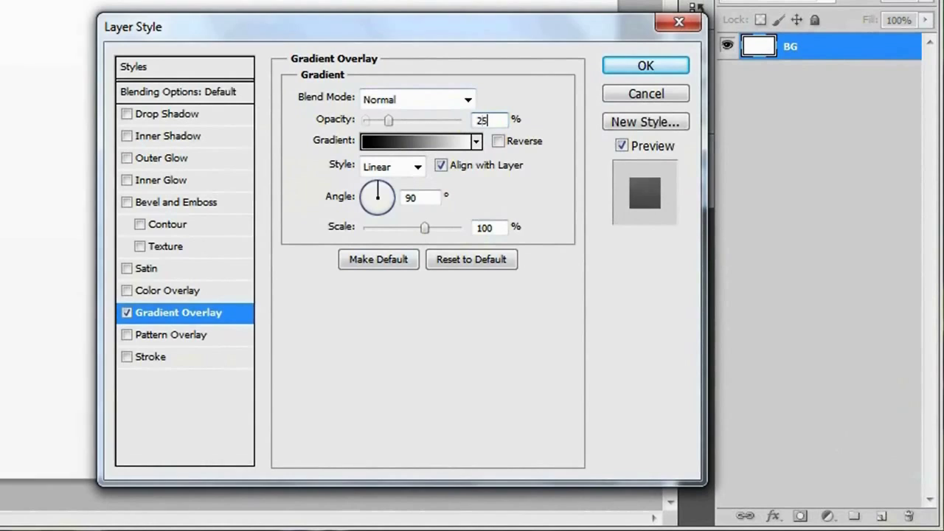
{"action": "left_click_drag", "start_coordinate": [331, 28], "coordinate": [514, 25]}
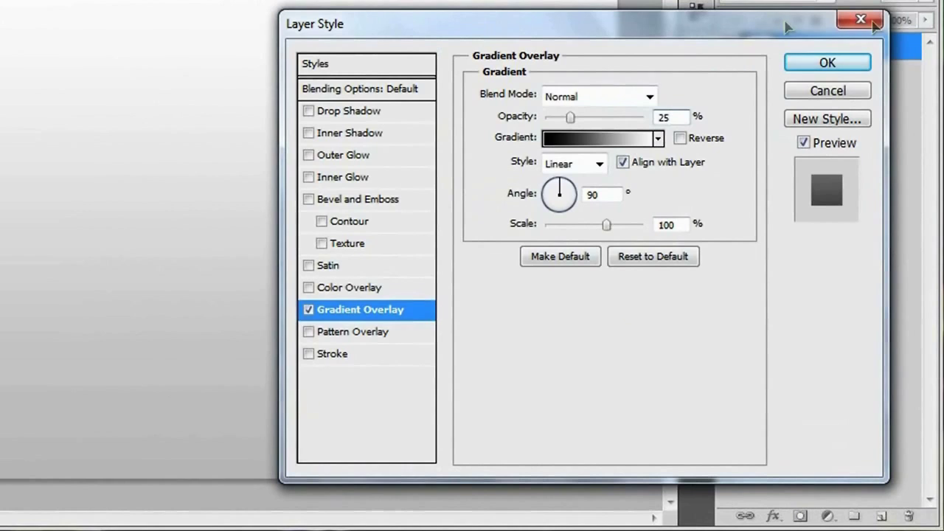
{"action": "left_click", "coordinate": [837, 67]}
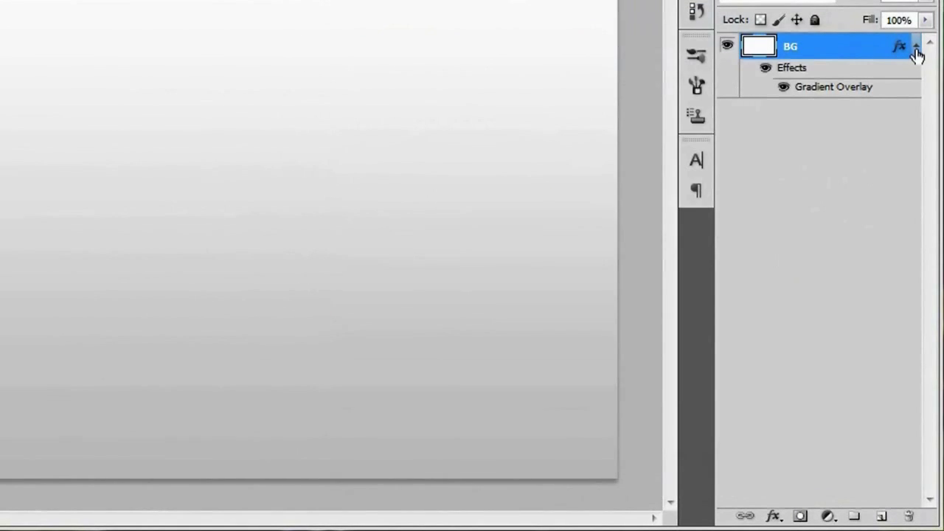
{"action": "left_click", "coordinate": [916, 47]}
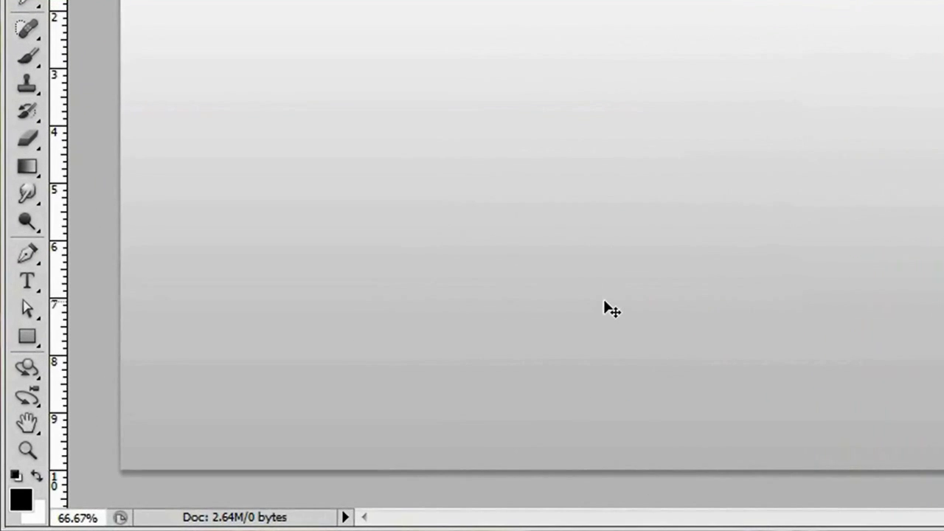
- Type REFLECTION in black Impact on the canvas and nudge it slightly up and right
{"action": "left_click", "coordinate": [27, 281]}
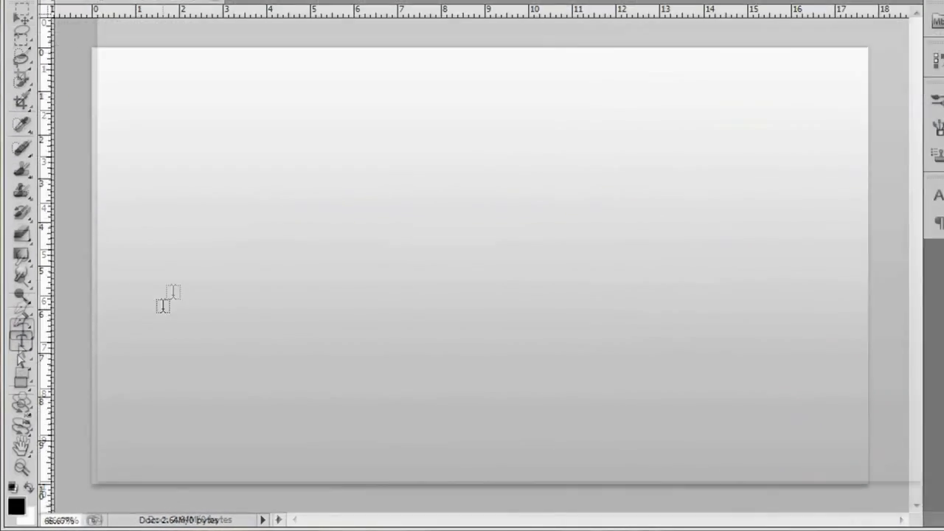
{"action": "left_click", "coordinate": [162, 307]}
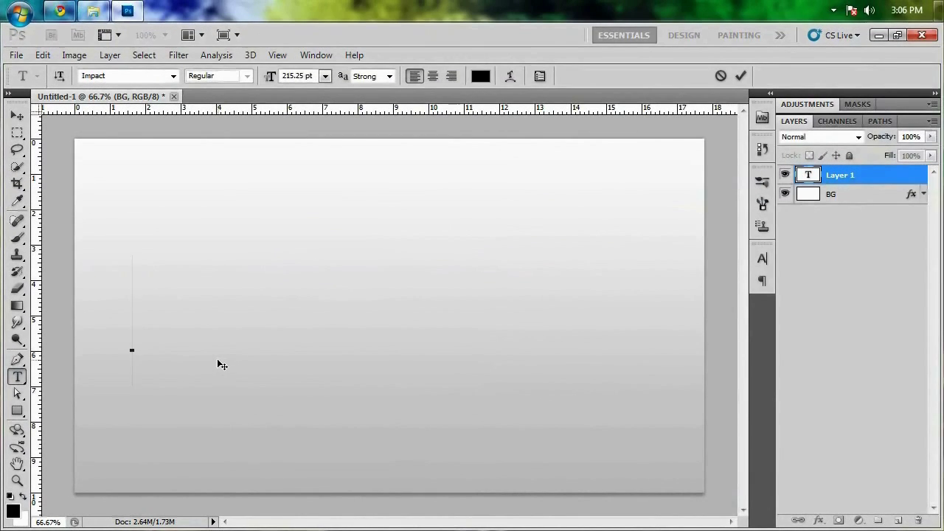
{"action": "type", "text": "REFLE"}
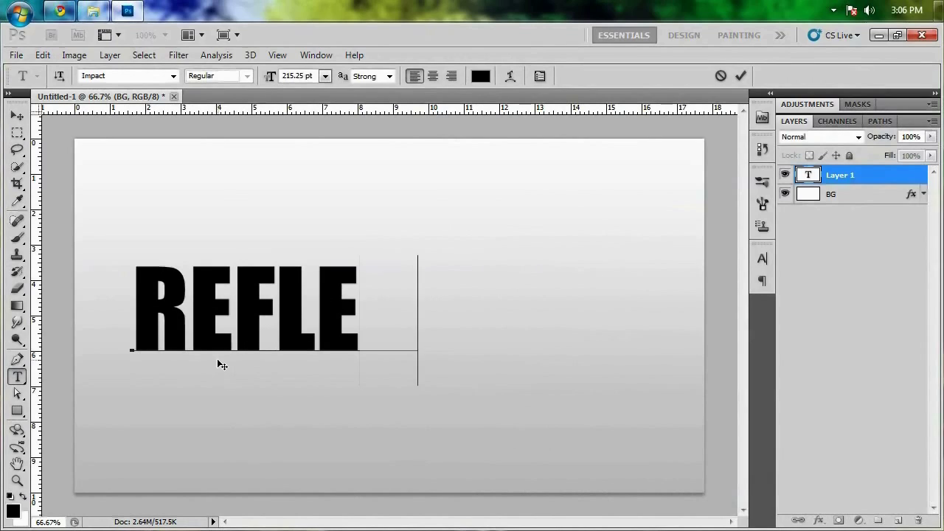
{"action": "type", "text": "CTION"}
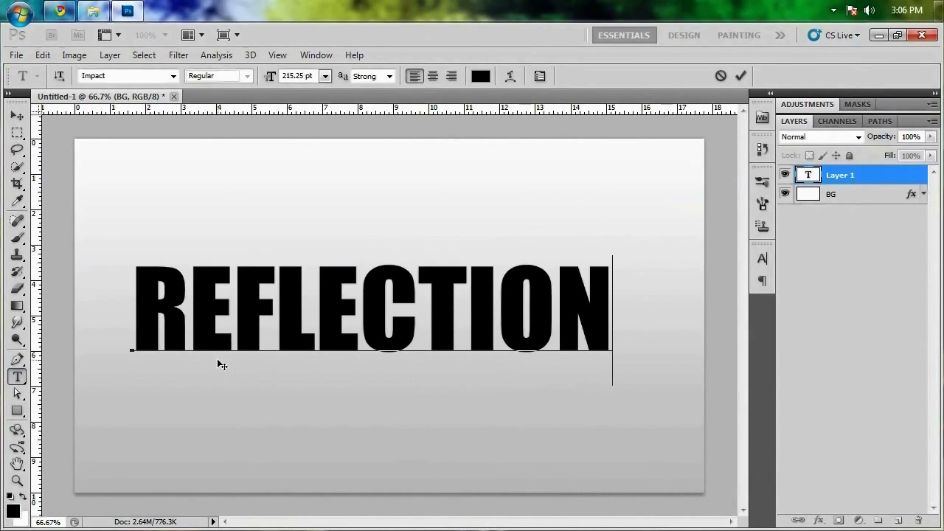
{"action": "key", "text": "ctrl+Return"}
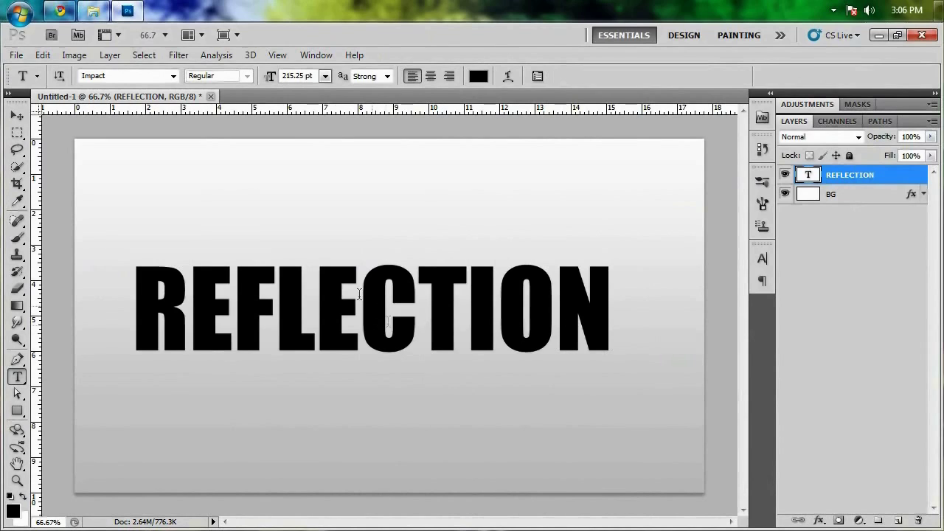
{"action": "left_click", "coordinate": [17, 115]}
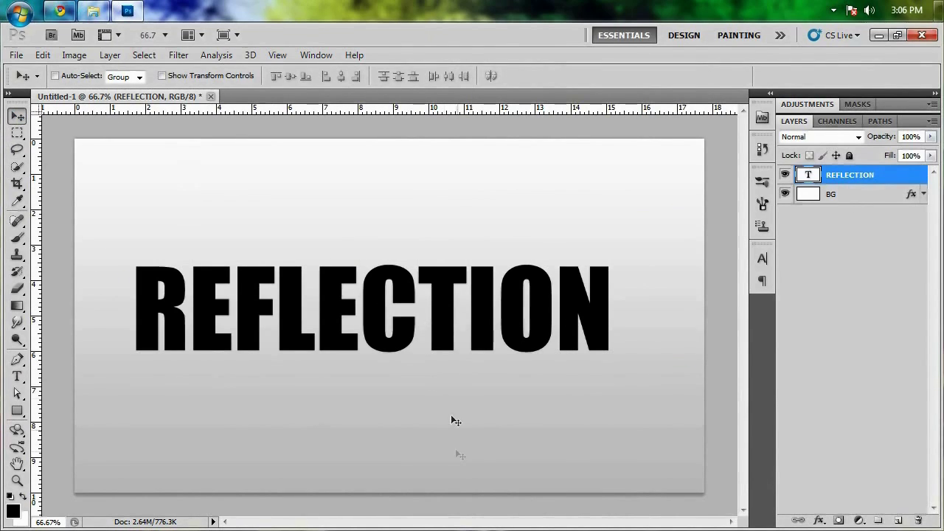
{"action": "left_click_drag", "start_coordinate": [348, 332], "coordinate": [374, 328]}
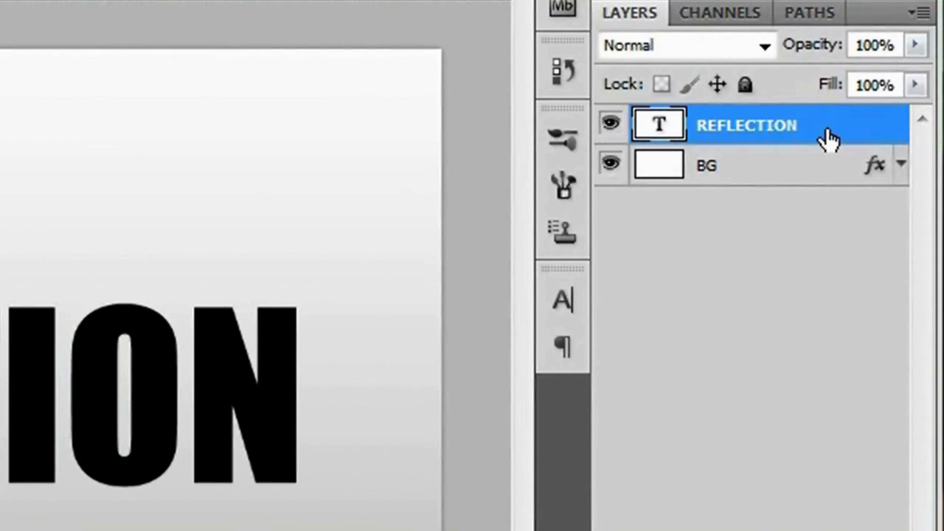
- Duplicate the REFLECTION layer, flip the copy vertically, and move it just below the original
{"action": "key", "text": "ctrl+j"}
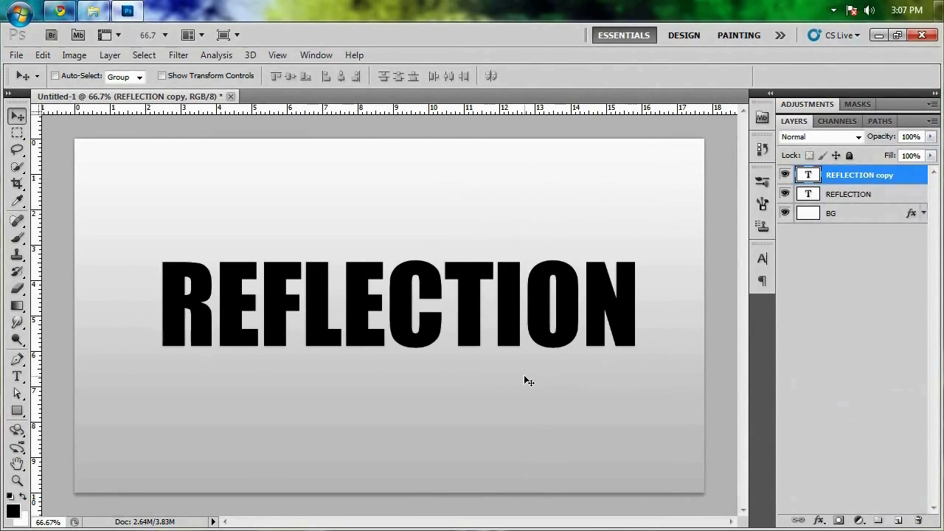
{"action": "key", "text": "ctrl+t"}
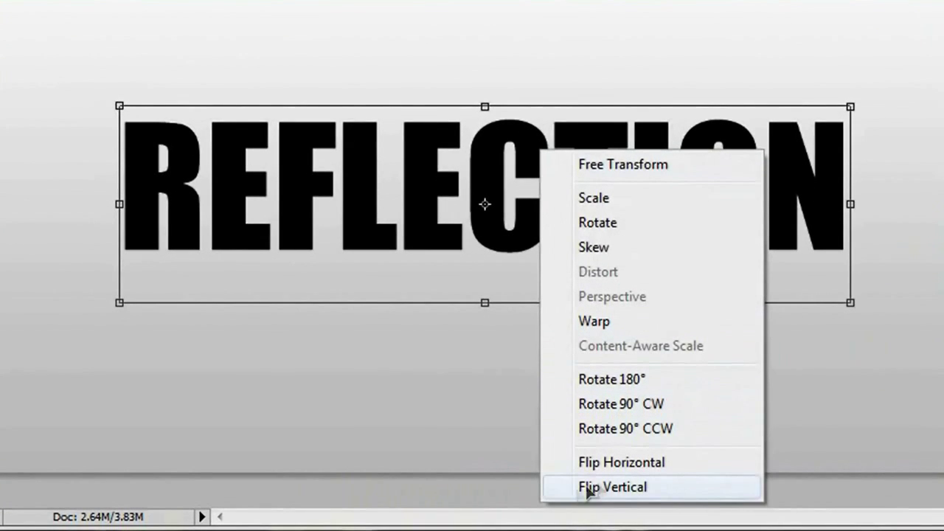
{"action": "left_click", "coordinate": [699, 487]}
{"action": "left_click_drag", "start_coordinate": [609, 166], "coordinate": [606, 258]}
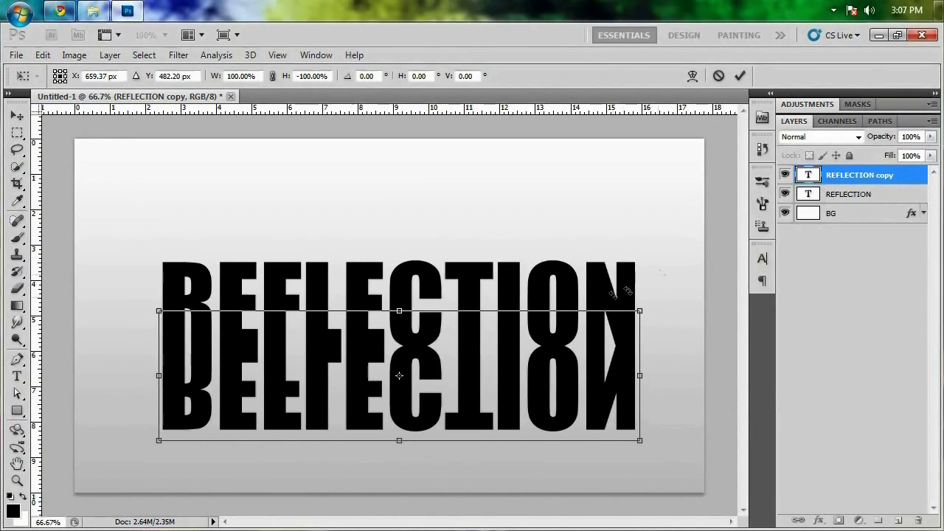
{"action": "left_click", "coordinate": [740, 75]}
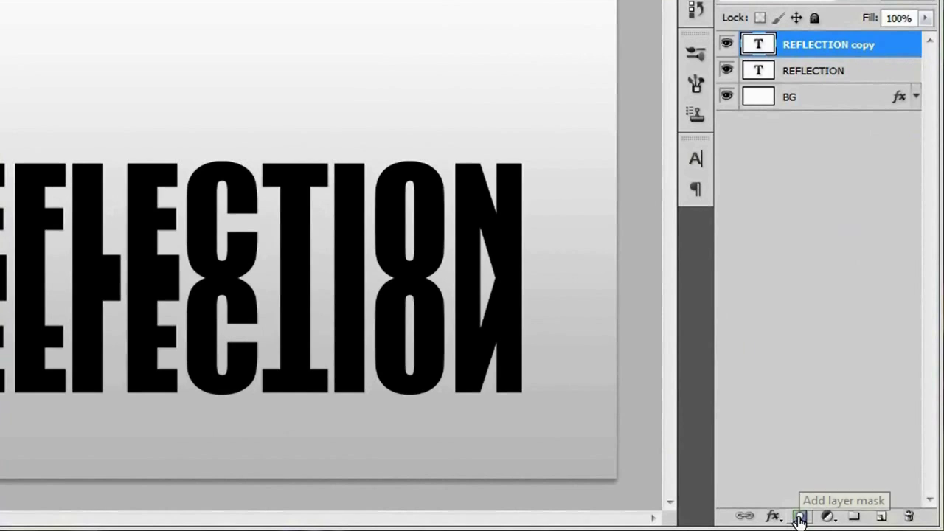
- Add a layer mask to the flipped copy and set up a linear black-to-white Gradient Tool
{"action": "left_click", "coordinate": [799, 517]}
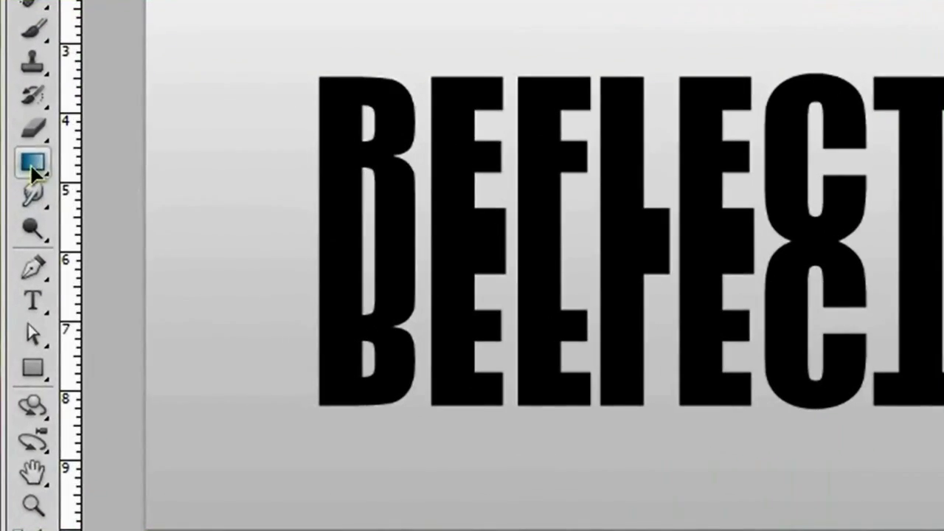
{"action": "left_click", "coordinate": [17, 307]}
{"action": "left_click", "coordinate": [33, 168]}
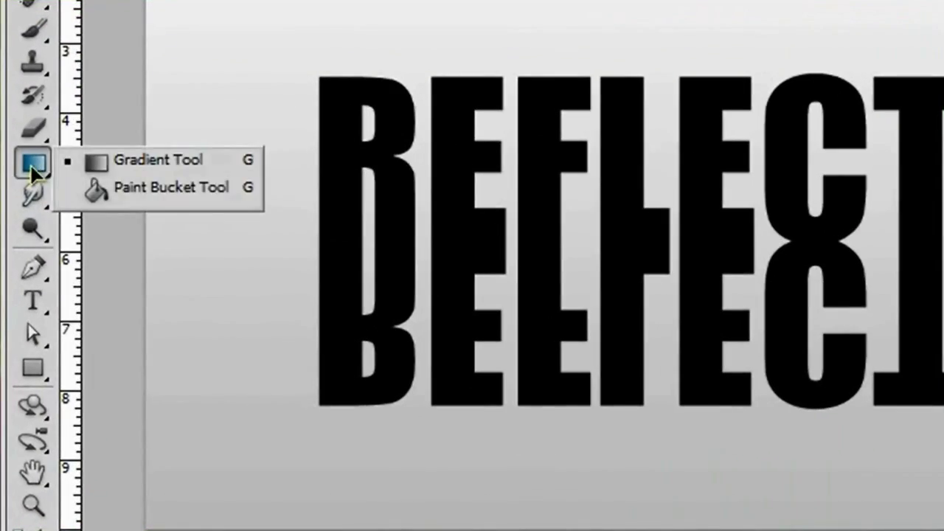
{"action": "left_click", "coordinate": [230, 161]}
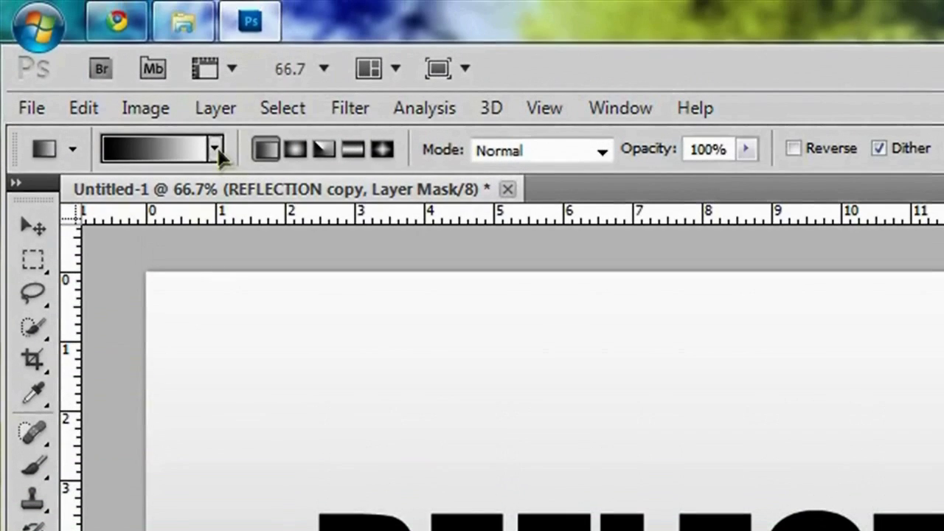
{"action": "left_click", "coordinate": [216, 149]}
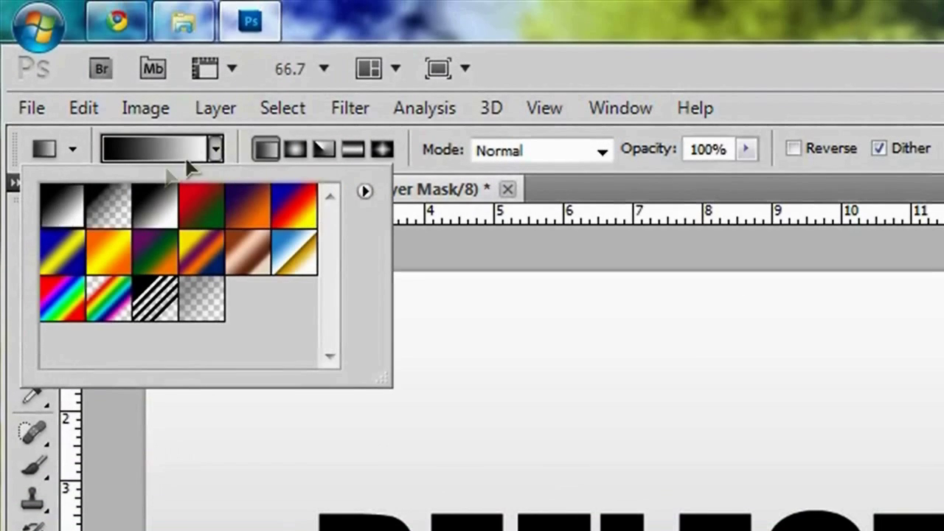
{"action": "left_click", "coordinate": [215, 150]}
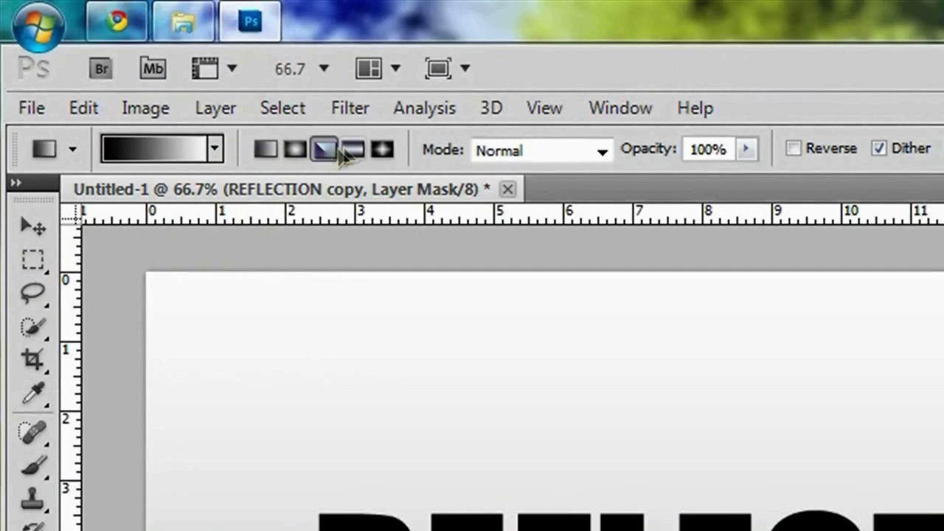
{"action": "left_click", "coordinate": [354, 150]}
{"action": "left_click", "coordinate": [266, 151]}
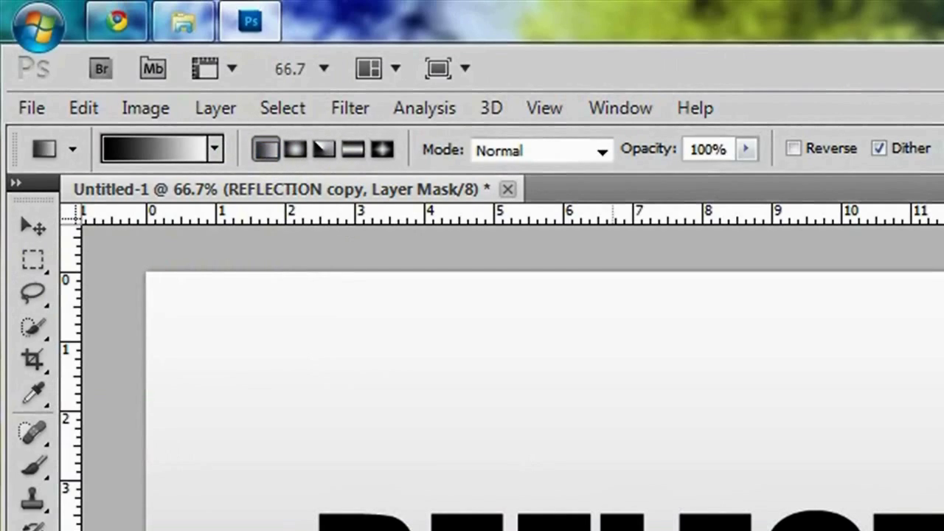
{"action": "left_click", "coordinate": [267, 150]}
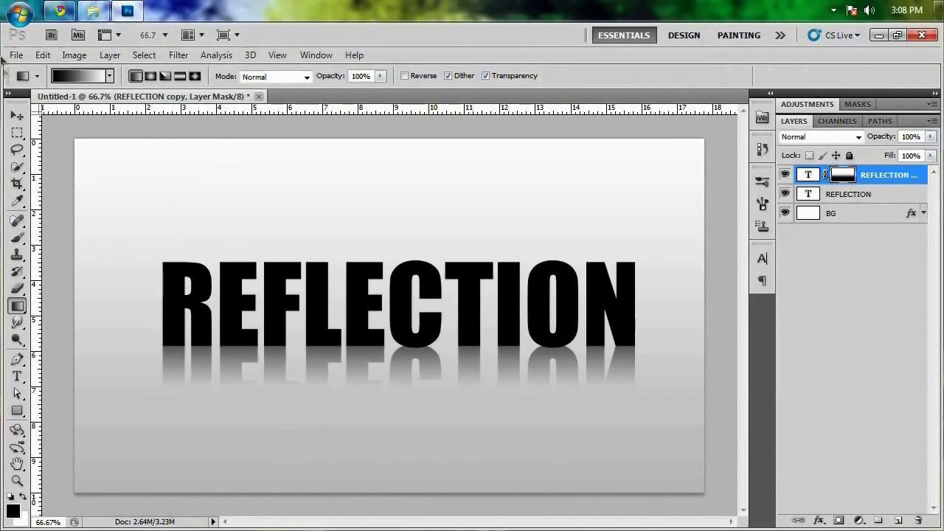
- Undo the earlier fade and redraw the mask gradient upward so the reflection fades just below the text
{"action": "left_click", "coordinate": [42, 55]}
{"action": "left_click", "coordinate": [70, 59]}
{"action": "key", "text": "ctrl+alt+z"}
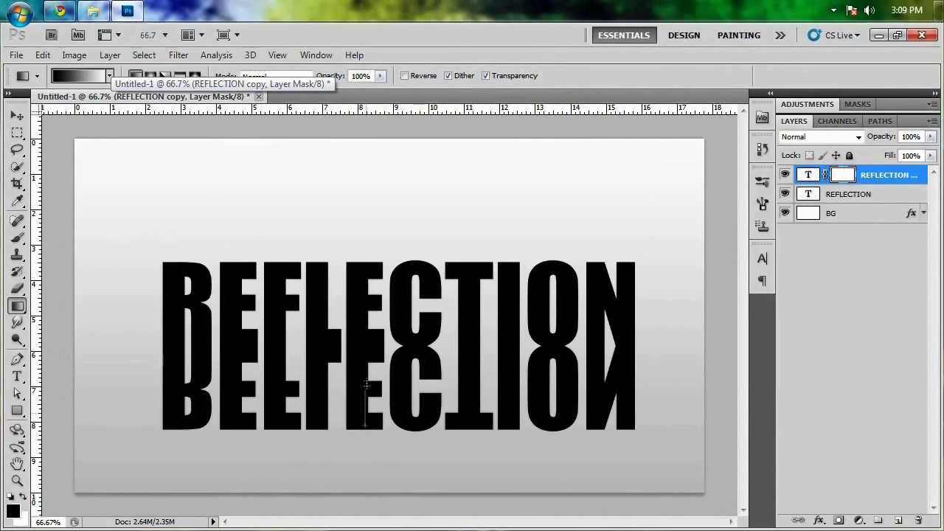
{"action": "left_click_drag", "start_coordinate": [365, 367], "coordinate": [365, 367]}
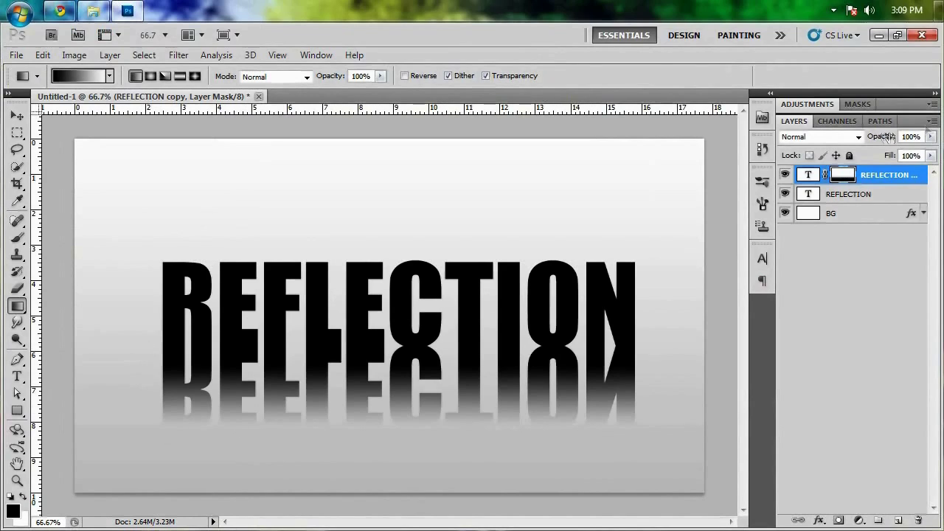
{"action": "left_click_drag", "start_coordinate": [886, 139], "coordinate": [871, 143]}
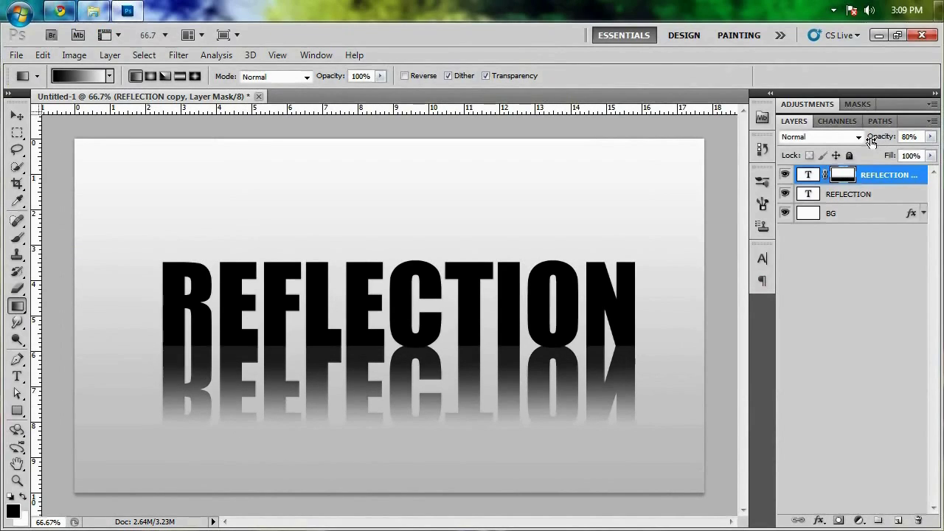
{"action": "key", "text": "ctrl+alt+z"}
{"action": "key", "text": "ctrl+alt+z"}
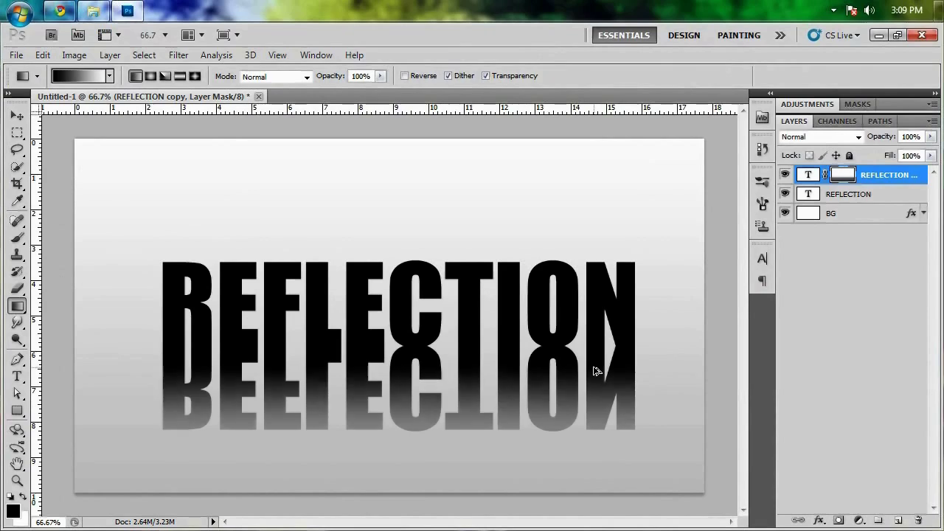
{"action": "left_click_drag", "start_coordinate": [402, 391], "coordinate": [406, 309]}
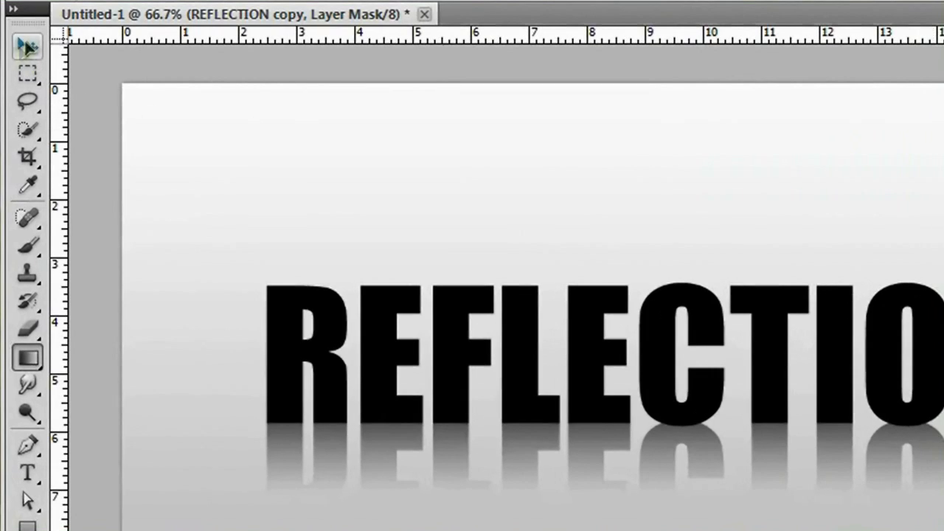
- Merge both REFLECTION layers, apply a perspective tilt shrinking toward the right, and move it left
{"action": "left_click", "coordinate": [27, 46]}
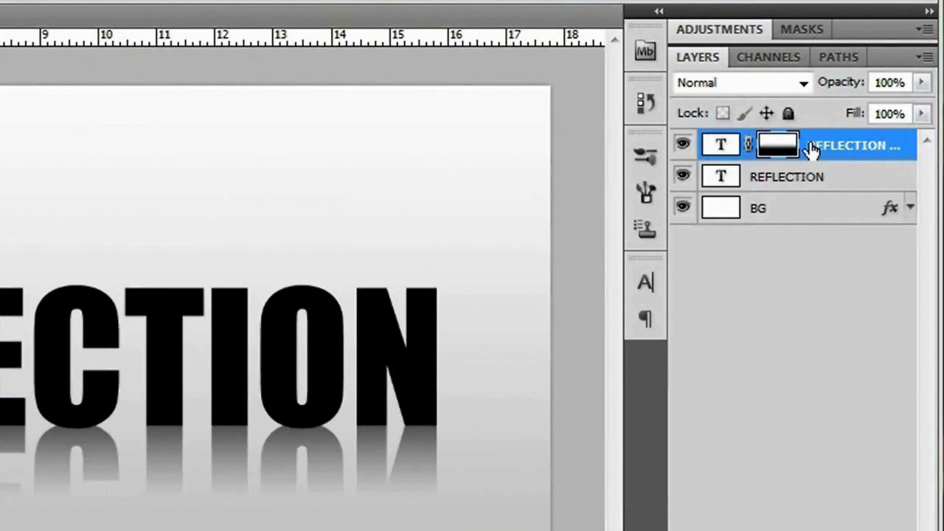
{"action": "left_click", "coordinate": [863, 148]}
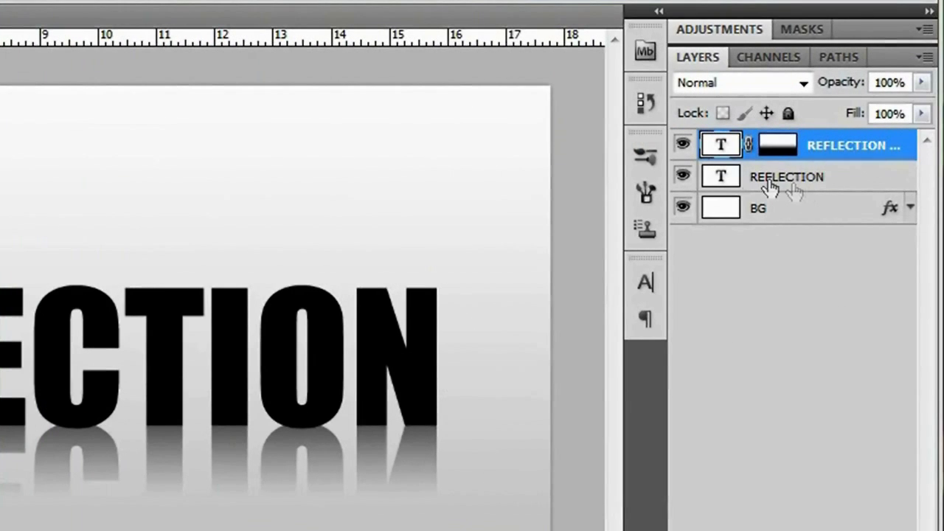
{"action": "left_click", "coordinate": [841, 180], "text": "shift"}
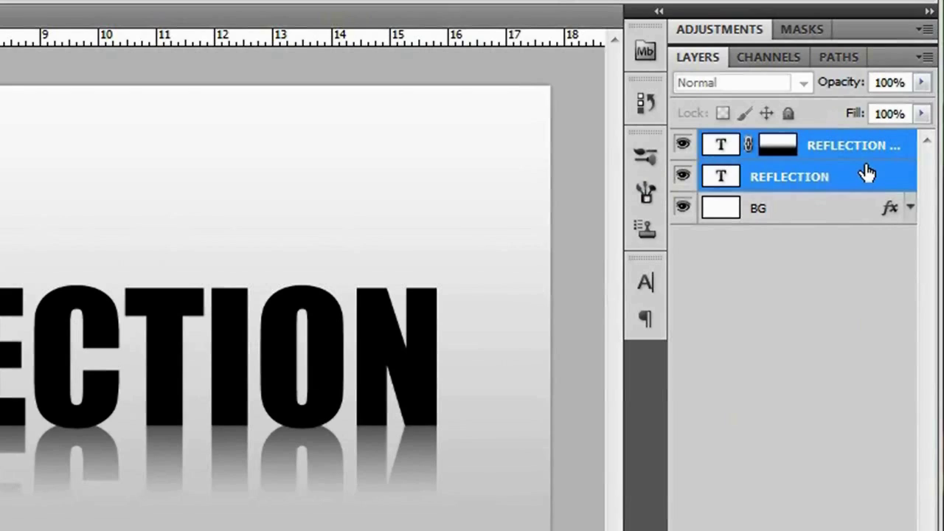
{"action": "key", "text": "ctrl+e"}
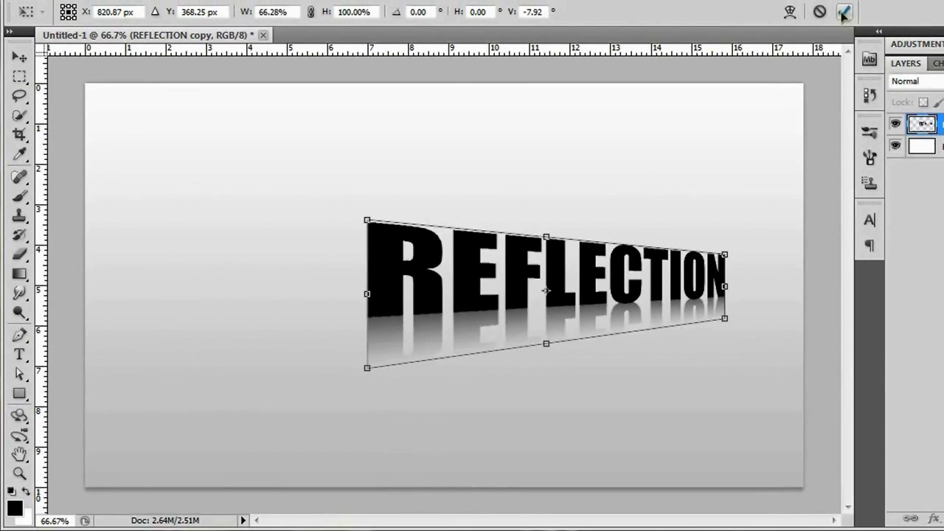
{"action": "left_click", "coordinate": [845, 11]}
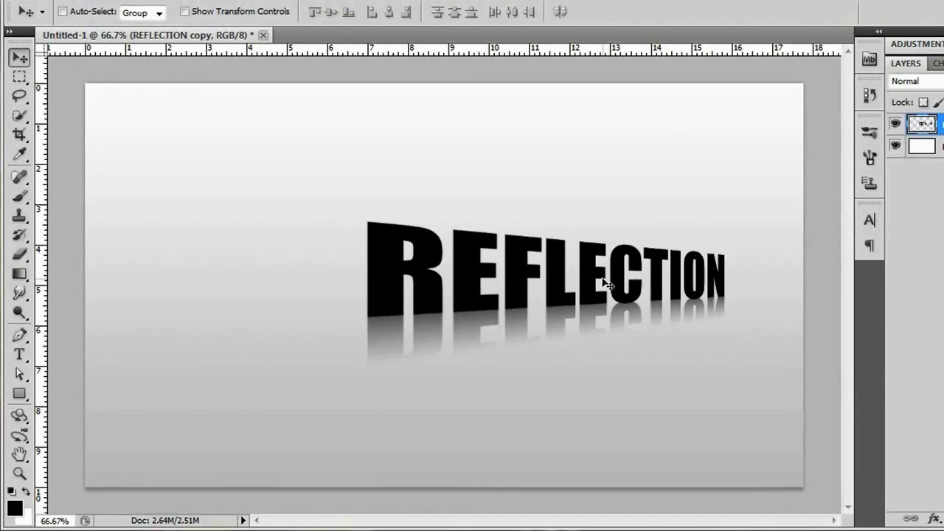
{"action": "left_click_drag", "start_coordinate": [601, 291], "coordinate": [489, 305]}
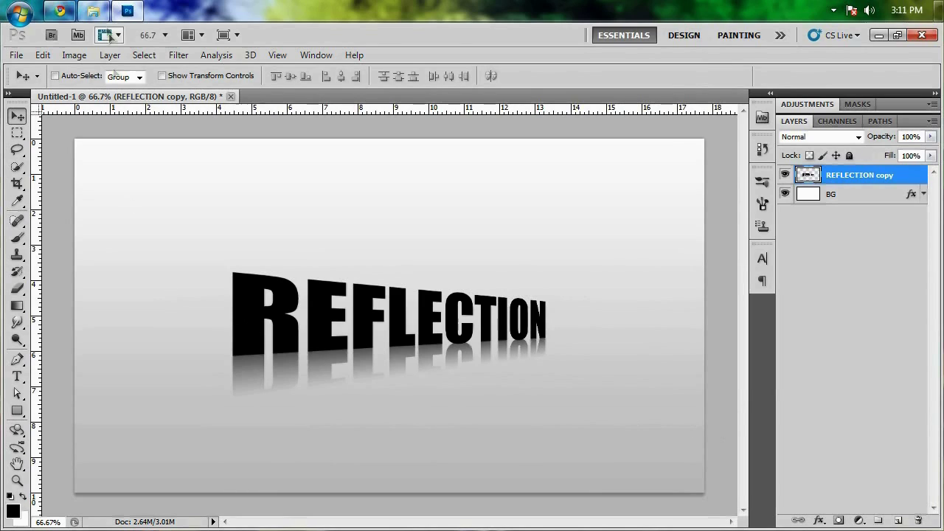
- Drag Eli's Monkey.jpg from the Pics folder window into Photoshop
{"action": "left_click", "coordinate": [93, 11]}
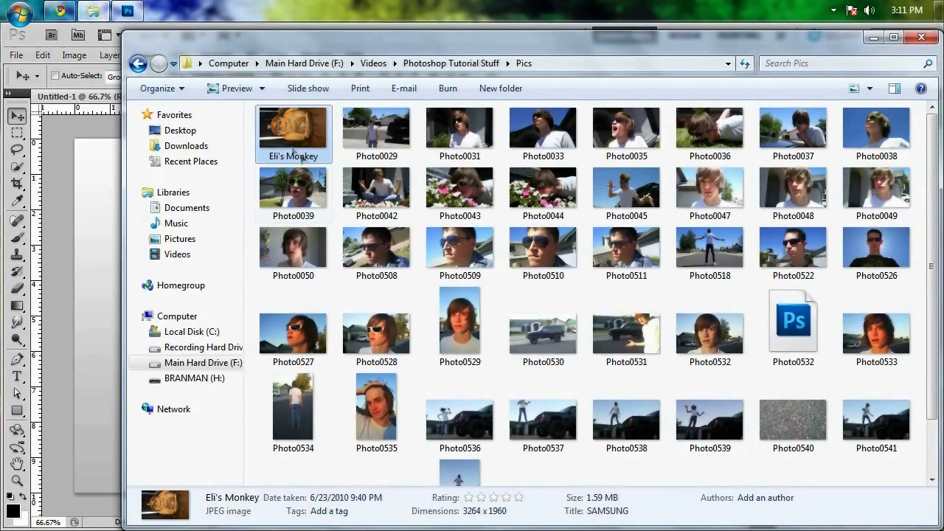
{"action": "left_click_drag", "start_coordinate": [300, 47], "coordinate": [414, 101]}
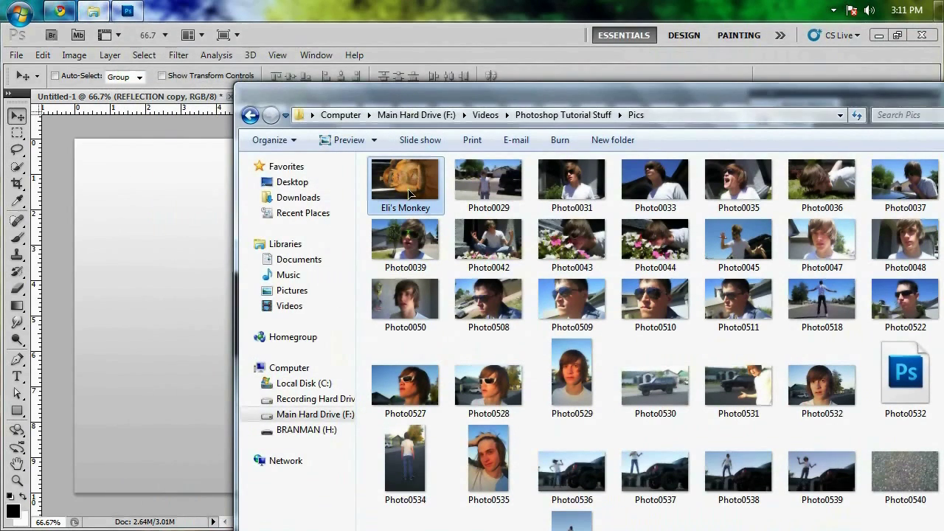
{"action": "left_click_drag", "start_coordinate": [409, 193], "coordinate": [381, 210]}
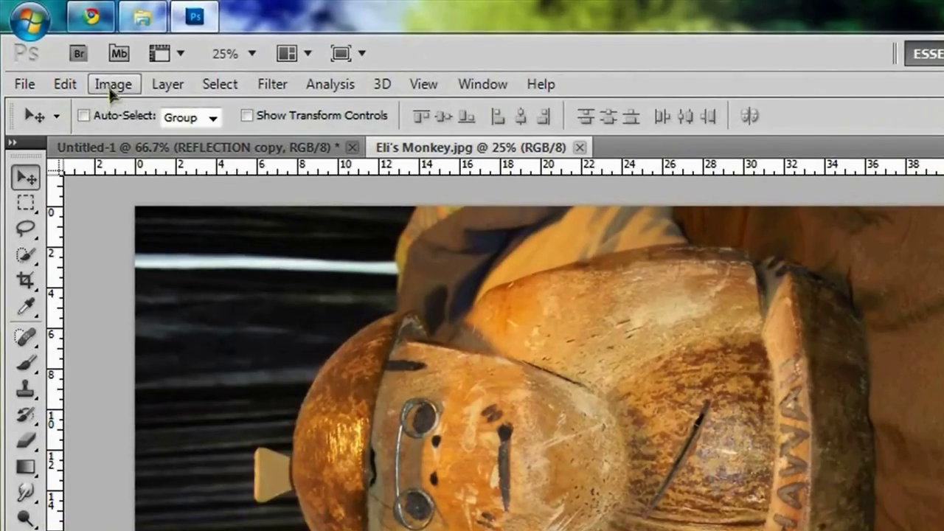
- Rotate Eli's Monkey.jpg 90° clockwise so the figurine stands upright
{"action": "left_click", "coordinate": [72, 56]}
{"action": "mouse_move", "coordinate": [188, 292]}
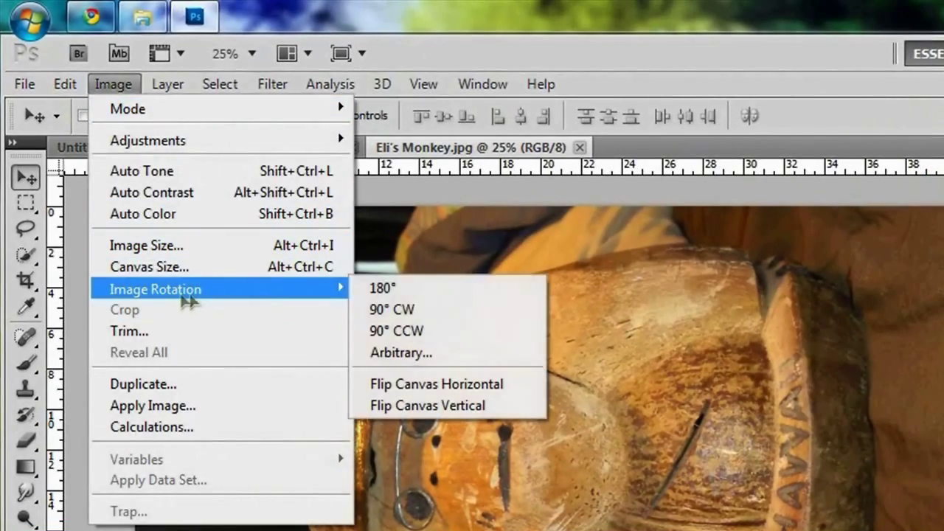
{"action": "left_click", "coordinate": [493, 312]}
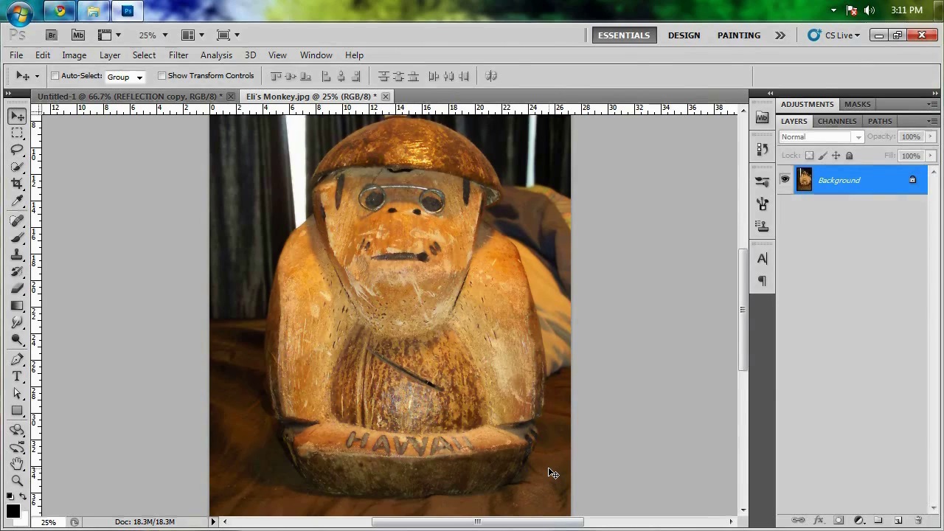
- Quick-select the monkey figurine, leaving the cloth beneath it out of the selection
{"action": "key", "text": "w"}
{"action": "mouse_move", "coordinate": [483, 483]}
{"action": "left_mouse_down"}
{"action": "mouse_move", "coordinate": [361, 495]}
{"action": "mouse_move", "coordinate": [280, 347]}
{"action": "left_mouse_up"}
{"action": "left_click", "coordinate": [505, 241]}
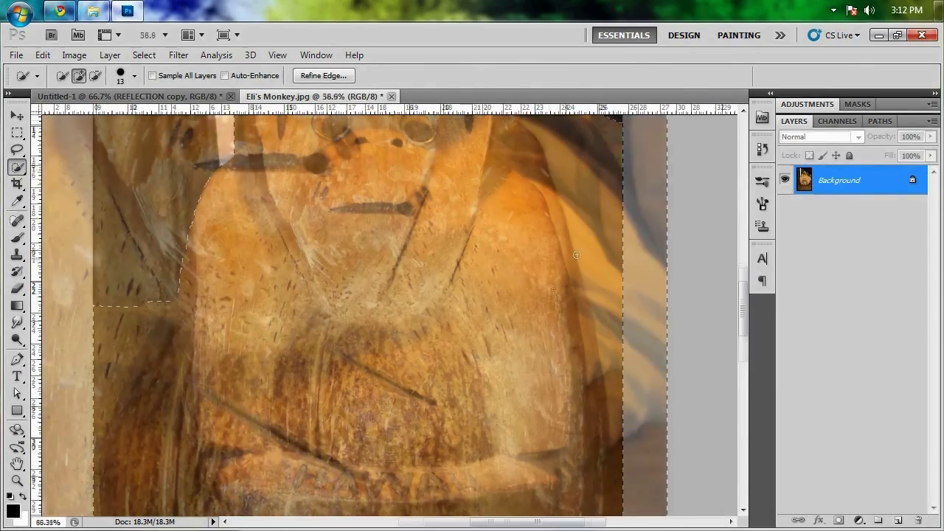
{"action": "scroll", "coordinate": [505, 241], "scroll_direction": "up", "scroll_amount": 5}
{"action": "mouse_move", "coordinate": [430, 416]}
{"action": "left_mouse_down"}
{"action": "mouse_move", "coordinate": [516, 258]}
{"action": "mouse_move", "coordinate": [443, 207]}
{"action": "mouse_move", "coordinate": [413, 310]}
{"action": "mouse_move", "coordinate": [494, 403]}
{"action": "mouse_move", "coordinate": [382, 270]}
{"action": "mouse_move", "coordinate": [352, 261]}
{"action": "mouse_move", "coordinate": [273, 185]}
{"action": "mouse_move", "coordinate": [232, 205]}
{"action": "mouse_move", "coordinate": [498, 441]}
{"action": "left_mouse_up"}
- Trim the background strips beside the head, body and right side from the selection
{"action": "left_click_drag", "start_coordinate": [148, 147], "coordinate": [561, 357]}
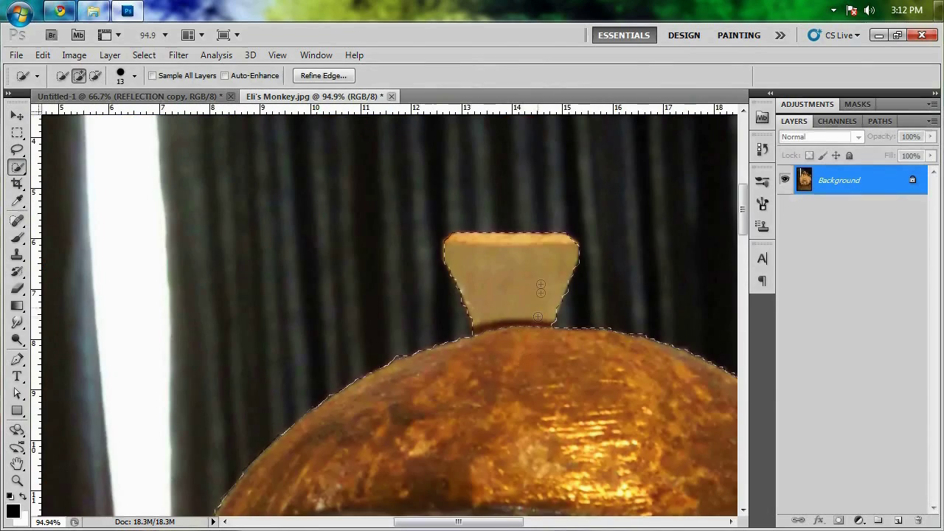
{"action": "left_click_drag", "start_coordinate": [295, 516], "coordinate": [295, 306]}
{"action": "mouse_move", "coordinate": [272, 356]}
{"action": "left_mouse_down"}
{"action": "mouse_move", "coordinate": [267, 457]}
{"action": "mouse_move", "coordinate": [272, 345]}
{"action": "mouse_move", "coordinate": [227, 145]}
{"action": "left_mouse_up"}
{"action": "left_click_drag", "start_coordinate": [221, 332], "coordinate": [436, 222]}
{"action": "left_click_drag", "start_coordinate": [199, 428], "coordinate": [258, 450]}
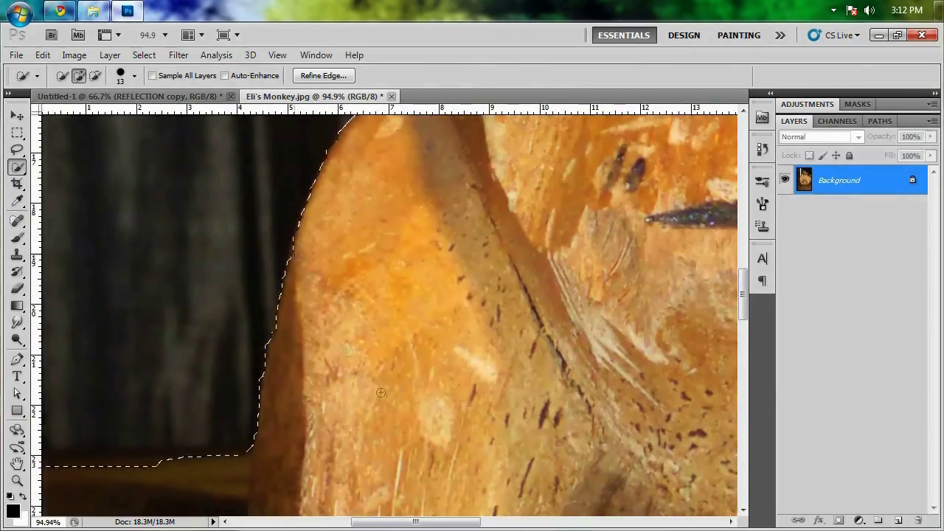
{"action": "left_click_drag", "start_coordinate": [147, 295], "coordinate": [236, 295]}
{"action": "mouse_move", "coordinate": [176, 354]}
{"action": "left_mouse_down"}
{"action": "mouse_move", "coordinate": [220, 400]}
{"action": "mouse_move", "coordinate": [332, 413]}
{"action": "mouse_move", "coordinate": [339, 442]}
{"action": "mouse_move", "coordinate": [321, 304]}
{"action": "mouse_move", "coordinate": [248, 141]}
{"action": "left_mouse_up"}
{"action": "scroll", "coordinate": [248, 141], "scroll_direction": "down", "scroll_amount": 4}
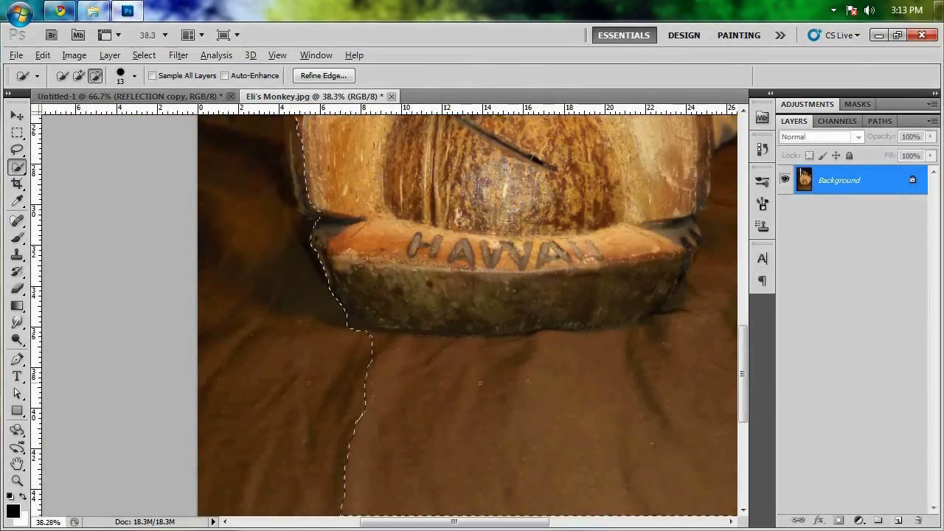
{"action": "left_click_drag", "start_coordinate": [540, 258], "coordinate": [502, 295]}
{"action": "scroll", "coordinate": [433, 344], "scroll_direction": "up", "scroll_amount": 4}
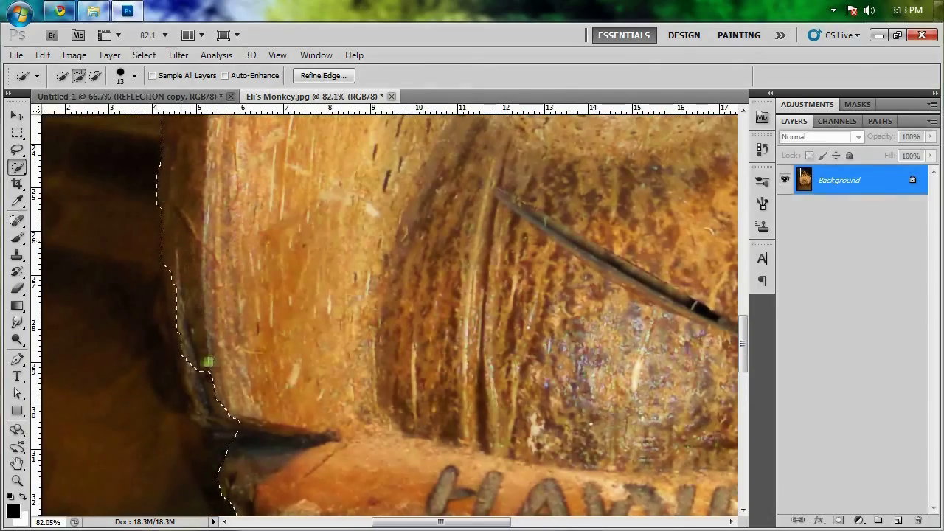
{"action": "left_click_drag", "start_coordinate": [199, 392], "coordinate": [479, 459]}
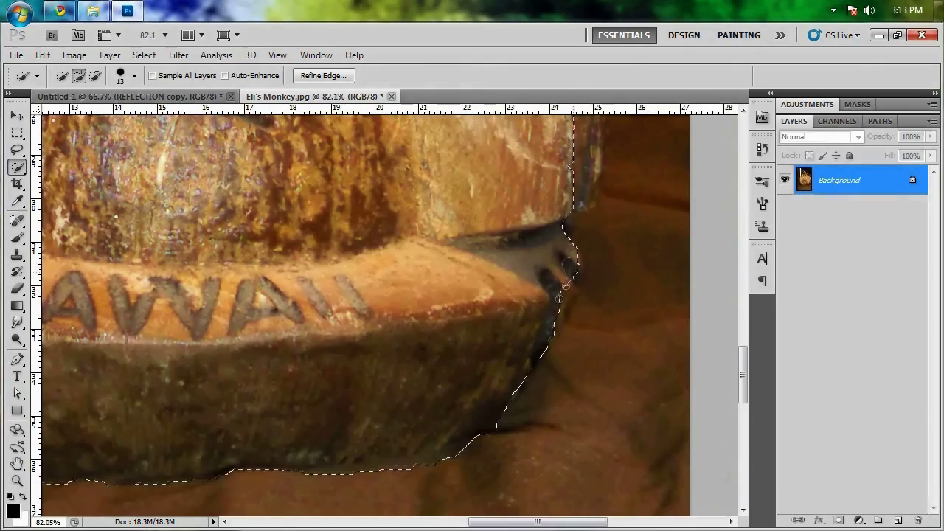
{"action": "left_click_drag", "start_coordinate": [566, 302], "coordinate": [533, 383]}
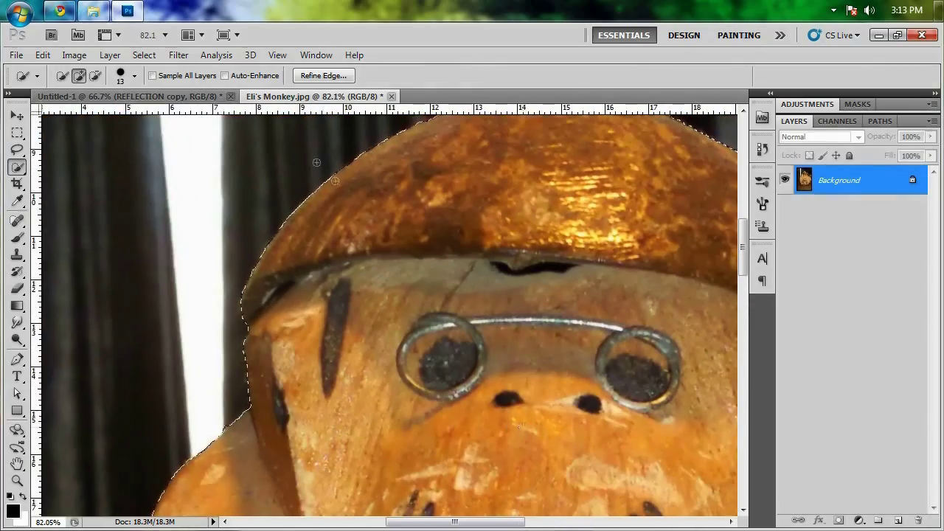
- In Refine Edge, output to a new layer with Smooth 28, Feather 2.1, Contrast 15, Shift Edge -18
{"action": "left_click", "coordinate": [323, 75]}
{"action": "left_click", "coordinate": [171, 407]}
{"action": "left_click", "coordinate": [171, 444]}
{"action": "left_click_drag", "start_coordinate": [110, 309], "coordinate": [119, 304]}
{"action": "left_click_drag", "start_coordinate": [108, 285], "coordinate": [119, 284]}
{"action": "left_click_drag", "start_coordinate": [147, 324], "coordinate": [140, 325]}
{"action": "left_click_drag", "start_coordinate": [708, 458], "coordinate": [731, 384]}
{"action": "left_click_drag", "start_coordinate": [310, 221], "coordinate": [521, 276]}
{"action": "left_click", "coordinate": [112, 267]}
{"action": "left_click_drag", "start_coordinate": [120, 288], "coordinate": [130, 265]}
{"action": "left_click_drag", "start_coordinate": [535, 354], "coordinate": [480, 174]}
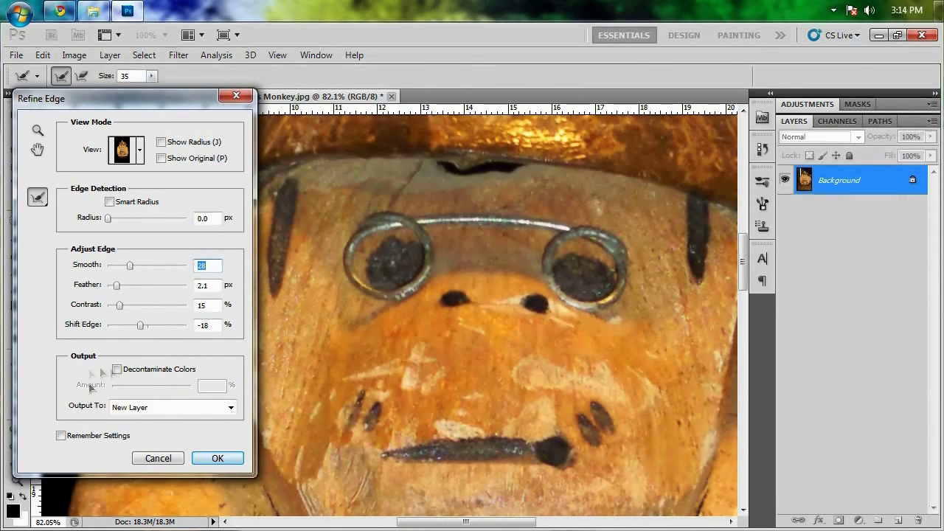
- Apply Refine Edge with Decontaminate Colors to make the Background copy cut-out, then add an empty layer
{"action": "left_click", "coordinate": [117, 369]}
{"action": "left_click", "coordinate": [218, 458]}
{"action": "key", "text": "ctrl+0"}
{"action": "key", "text": "v"}
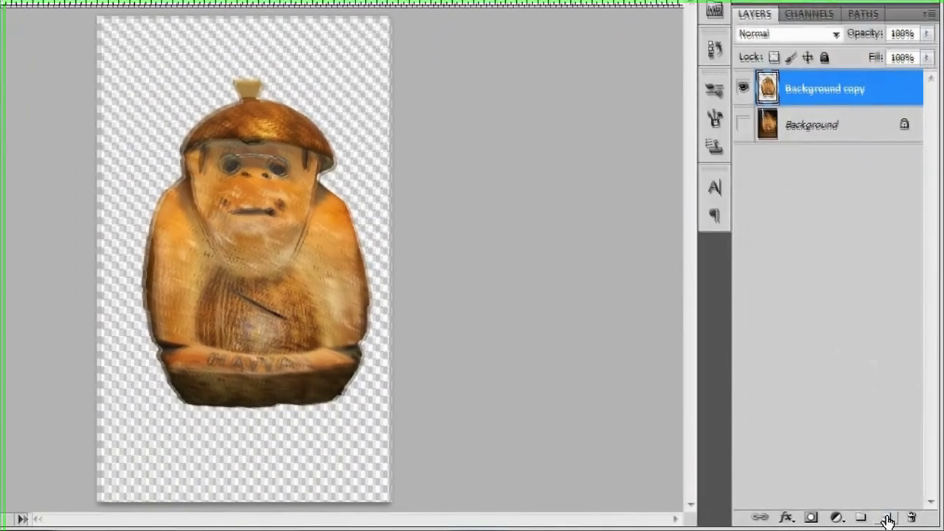
{"action": "left_click", "coordinate": [886, 518]}
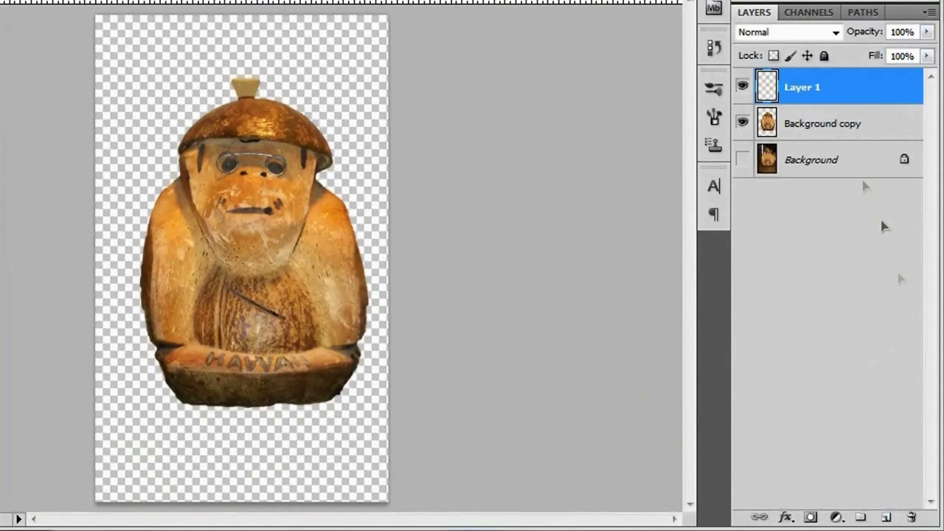
- Move Layer 1 below Background copy, fill it white, and raise the monkey slightly
{"action": "left_click_drag", "start_coordinate": [818, 86], "coordinate": [833, 137]}
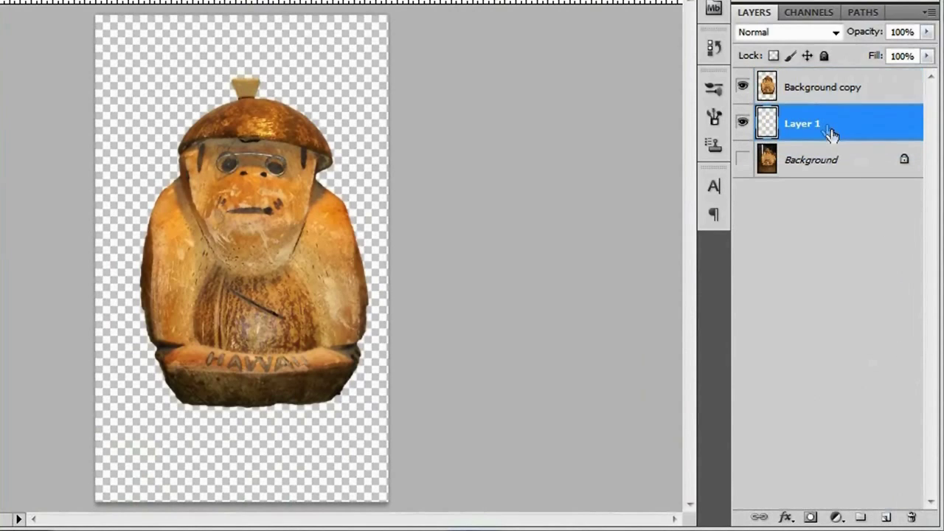
{"action": "left_click", "coordinate": [835, 130]}
{"action": "key", "text": "ctrl+BackSpace"}
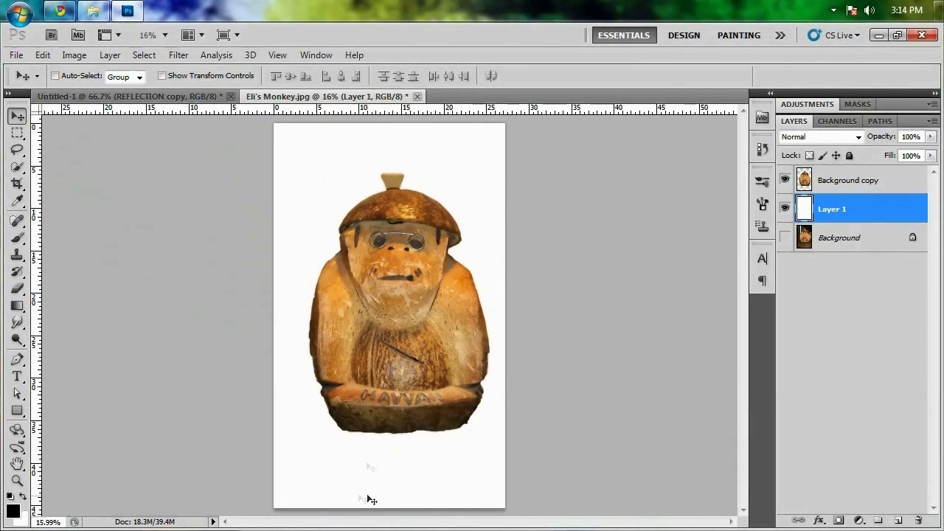
{"action": "left_click", "coordinate": [854, 181]}
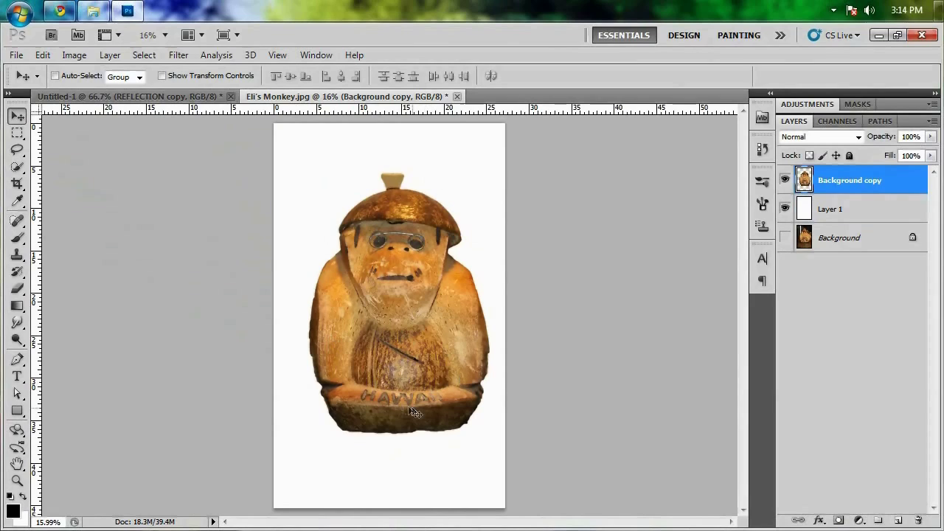
{"action": "left_click_drag", "start_coordinate": [398, 401], "coordinate": [385, 360]}
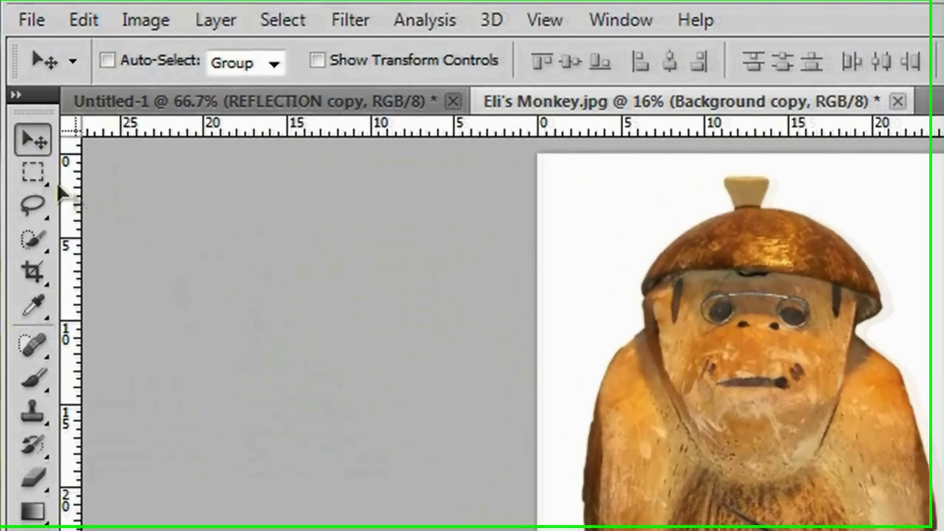
- Marquee-select and delete the dark shadow strip under the HAWAII base, then deselect
{"action": "left_click", "coordinate": [17, 133]}
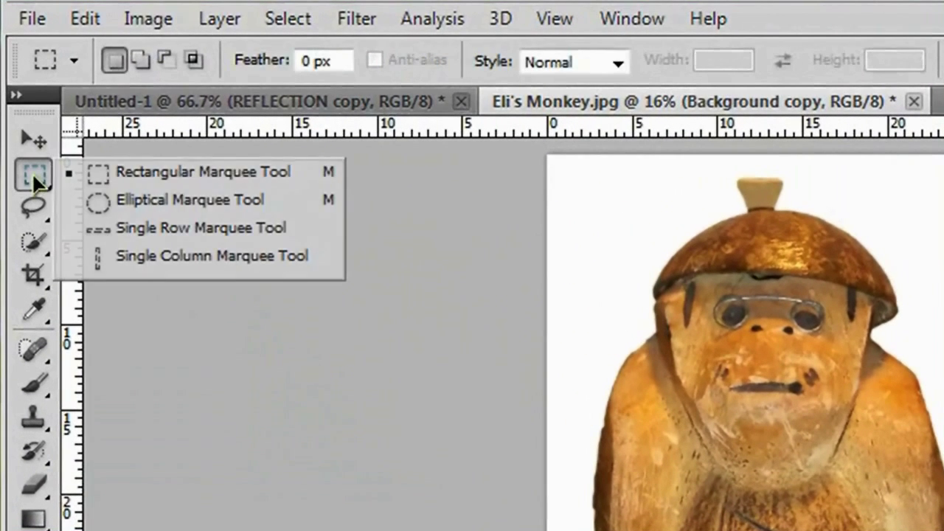
{"action": "left_click", "coordinate": [273, 173]}
{"action": "double_click", "coordinate": [310, 61]}
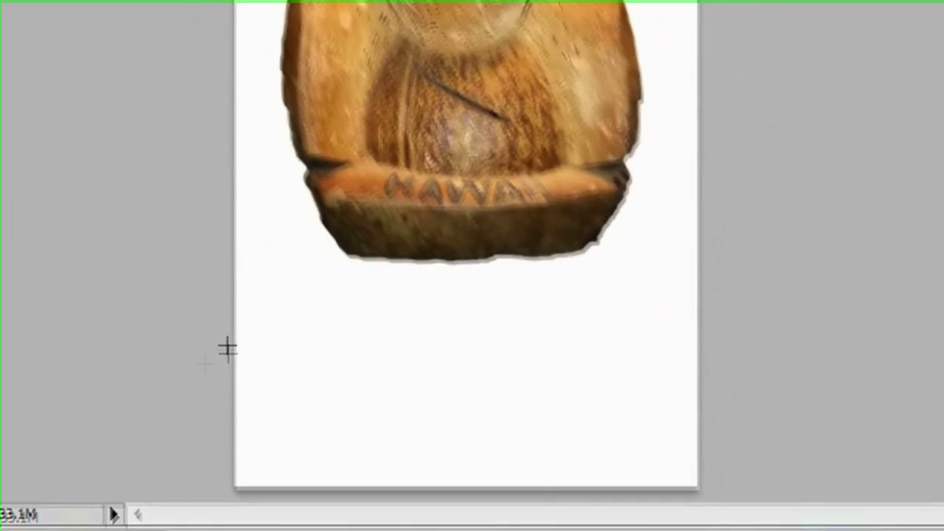
{"action": "left_click_drag", "start_coordinate": [226, 348], "coordinate": [782, 248]}
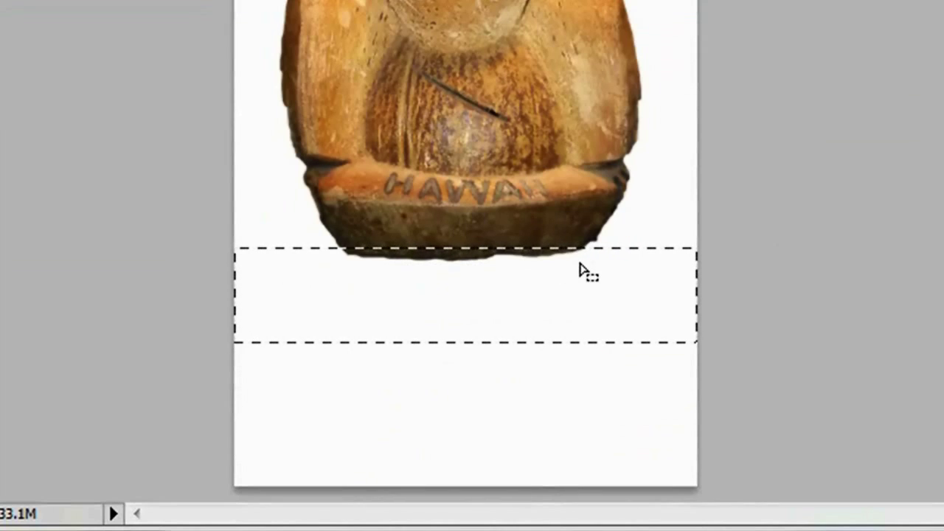
{"action": "key", "text": "Delete"}
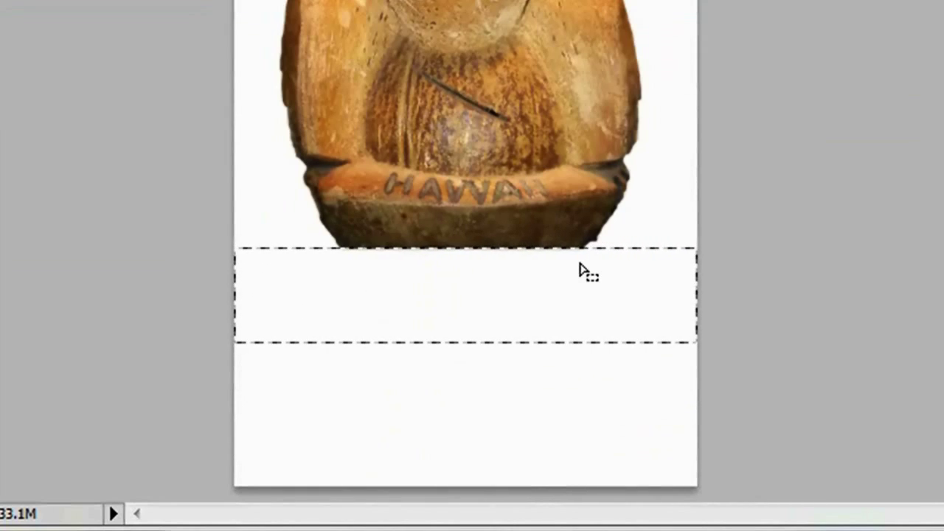
{"action": "key", "text": "ctrl+d"}
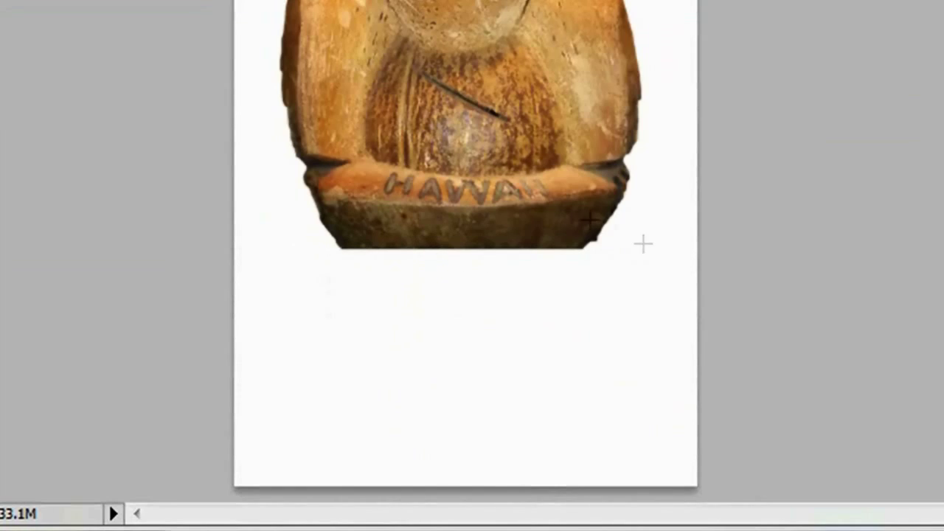
{"action": "key", "text": "v"}
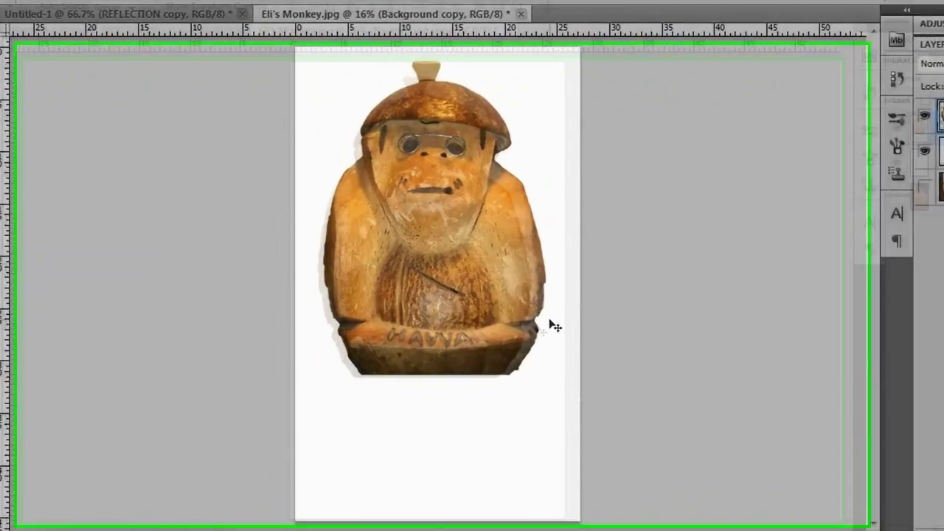
- Try flipping the monkey layer vertically, then cancel to keep the original upright
{"action": "key", "text": "ctrl+t"}
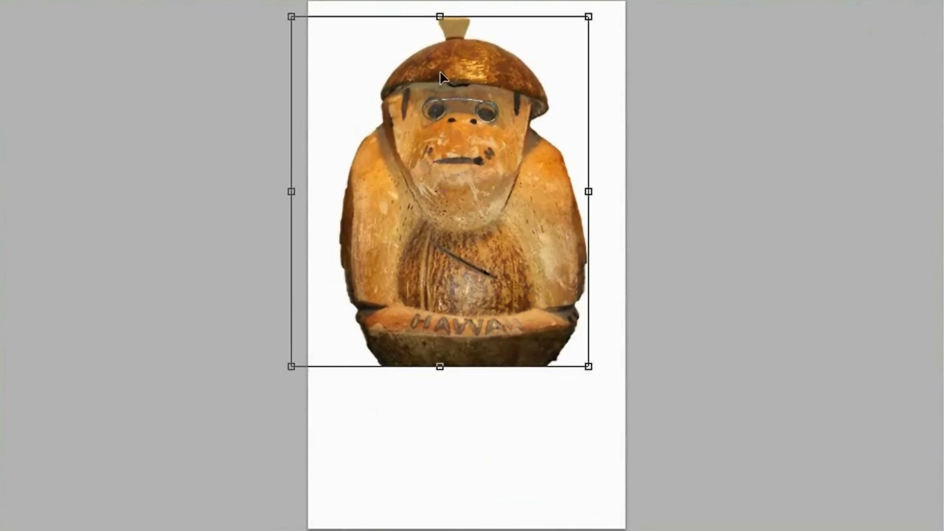
{"action": "right_click", "coordinate": [475, 156]}
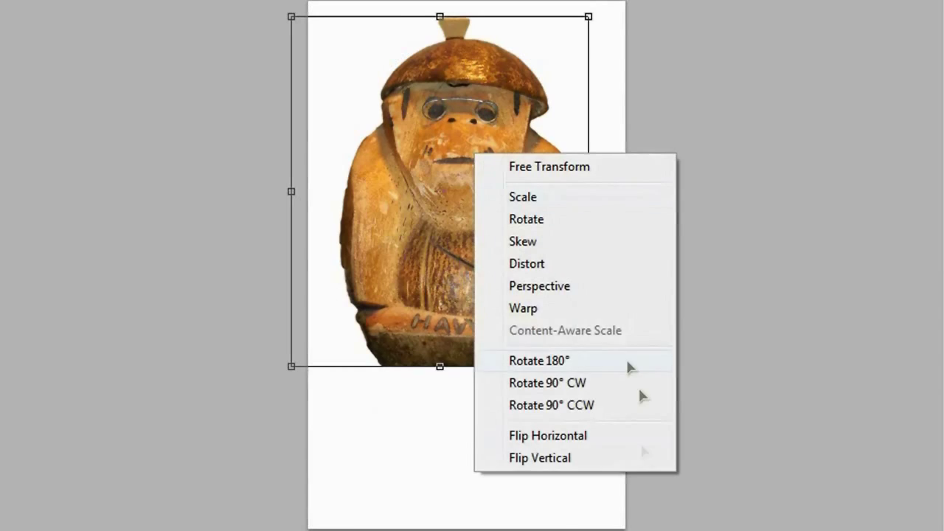
{"action": "left_click", "coordinate": [565, 458]}
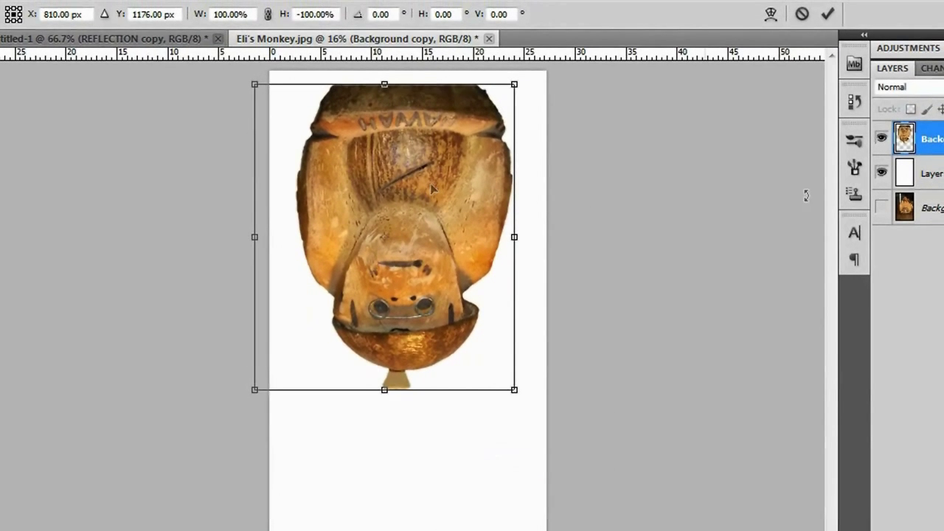
{"action": "left_click", "coordinate": [802, 13]}
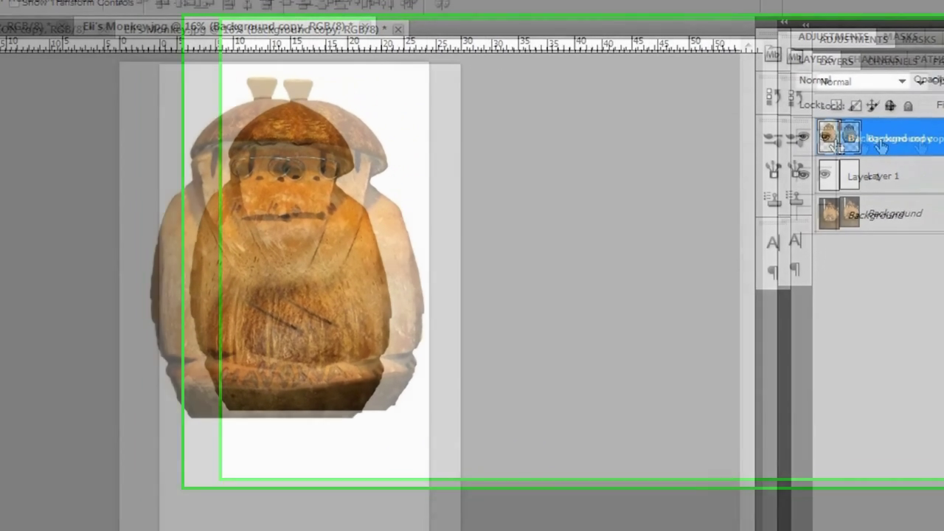
- Duplicate the monkey layer, flip the copy vertically and place it beneath the base
{"action": "key", "text": "ctrl+j"}
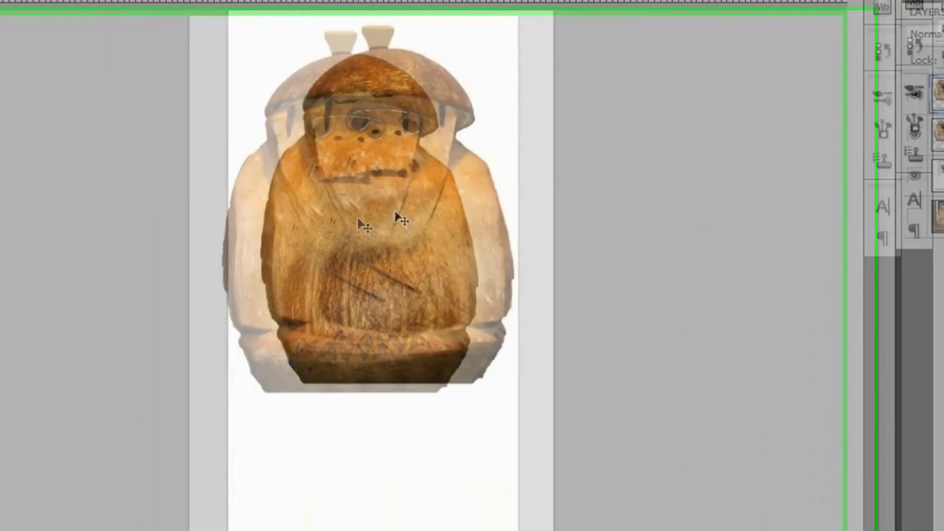
{"action": "key", "text": "ctrl+t"}
{"action": "right_click", "coordinate": [514, 230]}
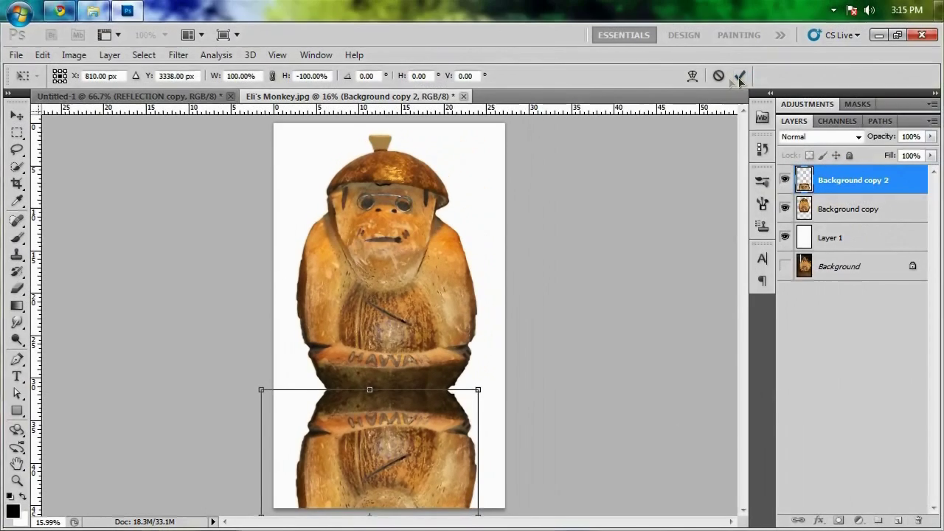
{"action": "left_click", "coordinate": [740, 76]}
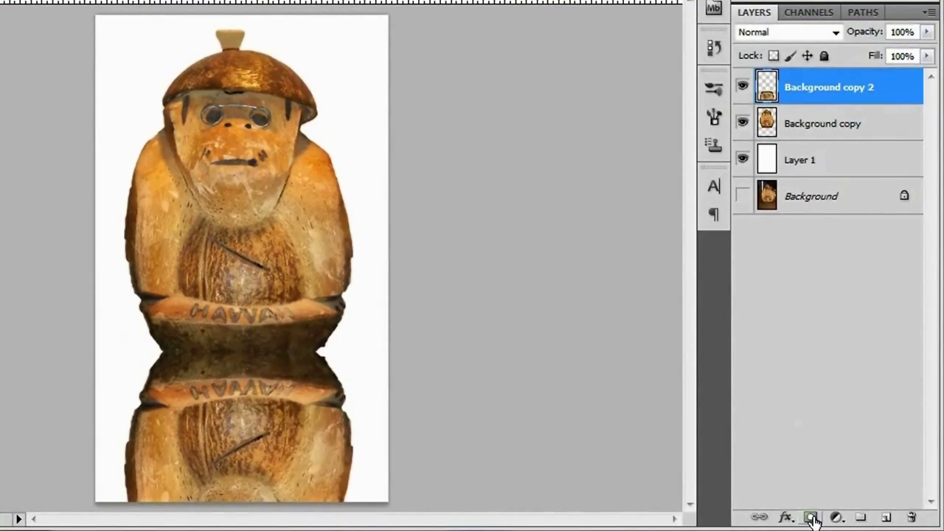
- Add a layer mask to Background copy 2 and drag a gradient so the reflection fades downward
{"action": "left_click", "coordinate": [815, 519]}
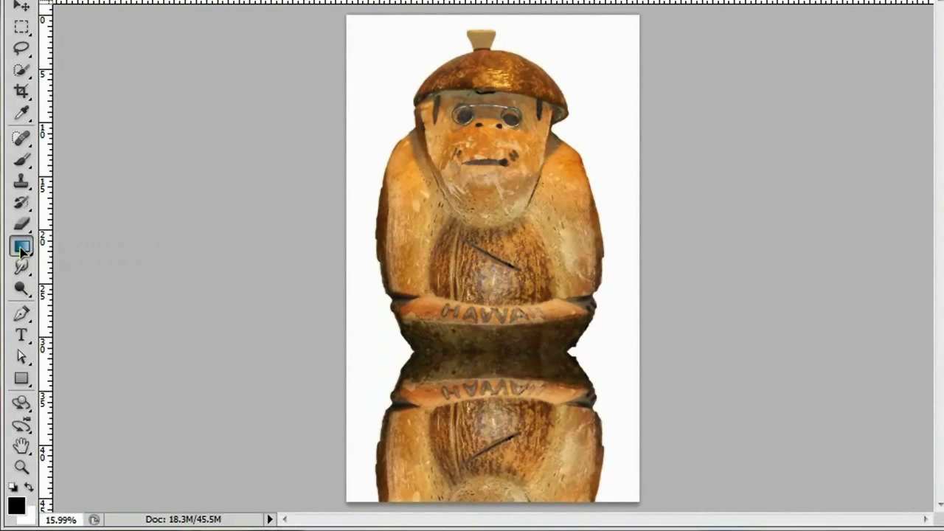
{"action": "left_click_drag", "start_coordinate": [21, 247], "coordinate": [122, 253]}
{"action": "left_click_drag", "start_coordinate": [495, 280], "coordinate": [495, 281]}
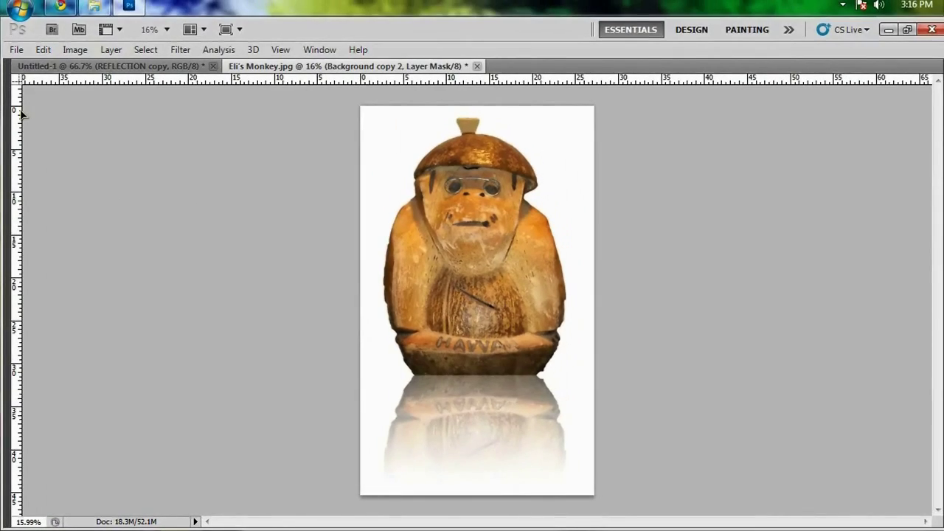
{"action": "key", "text": "ctrl+1"}
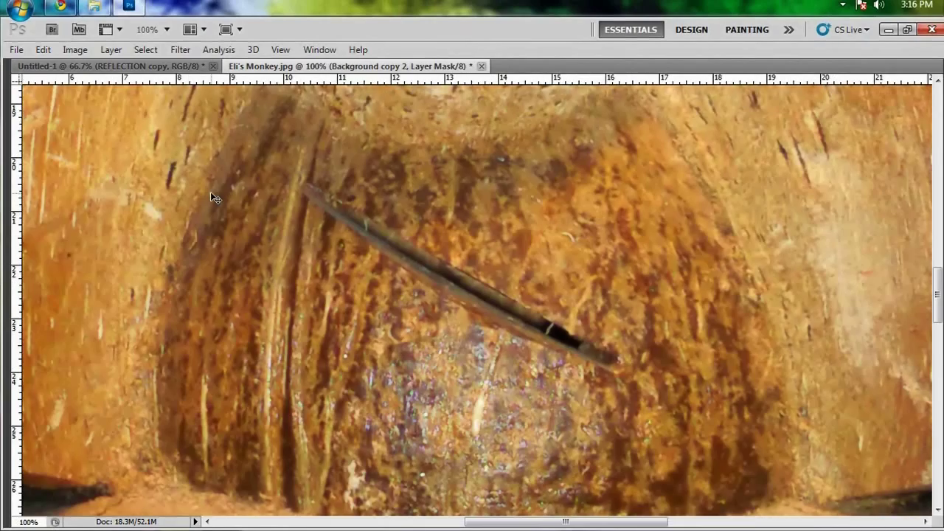
{"action": "key", "text": "ctrl+0"}
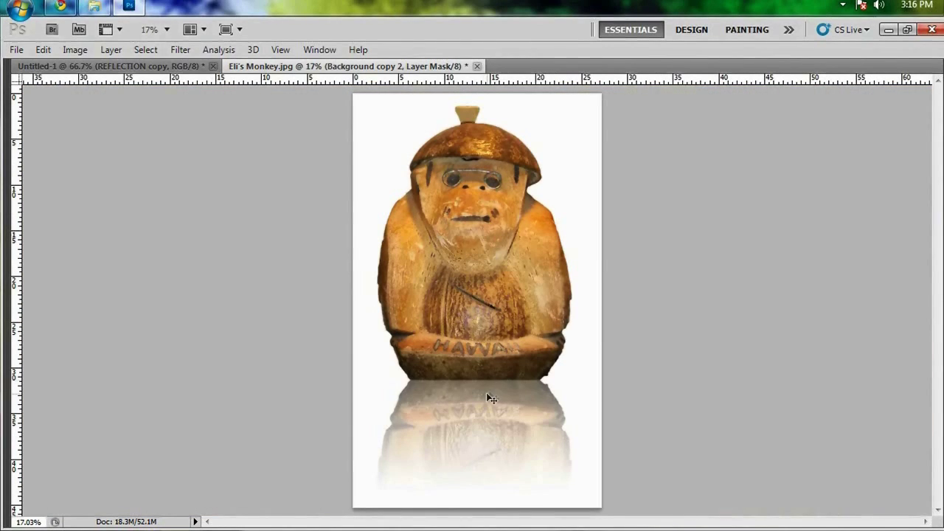